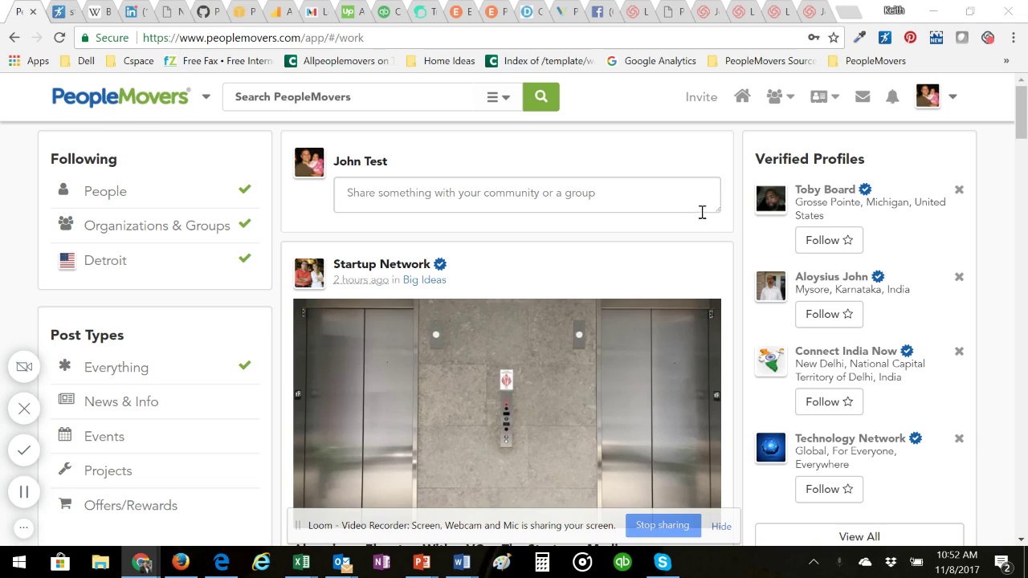
Step: Scroll down the news feed and back up to the top
{"action": "scroll", "coordinate": [680, 259], "scroll_direction": "down", "scroll_amount": 10}
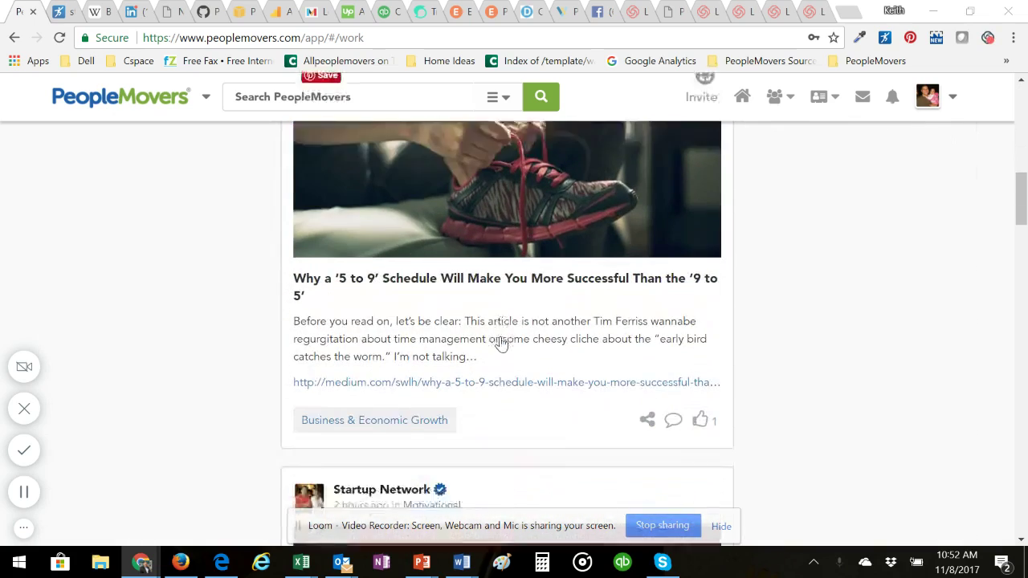
{"action": "scroll", "coordinate": [501, 342], "scroll_direction": "up", "scroll_amount": 6}
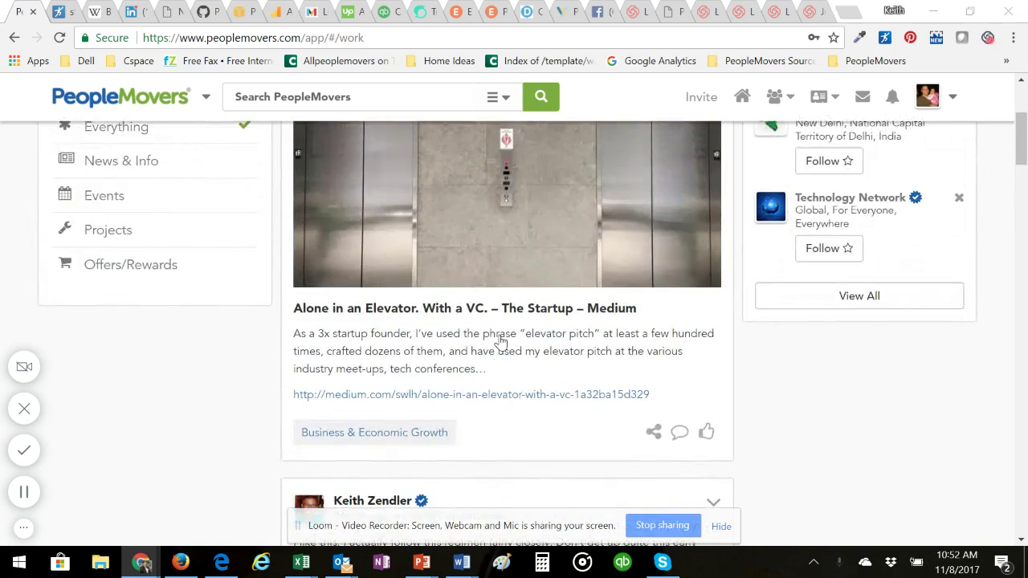
{"action": "scroll", "coordinate": [501, 343], "scroll_direction": "up", "scroll_amount": 3}
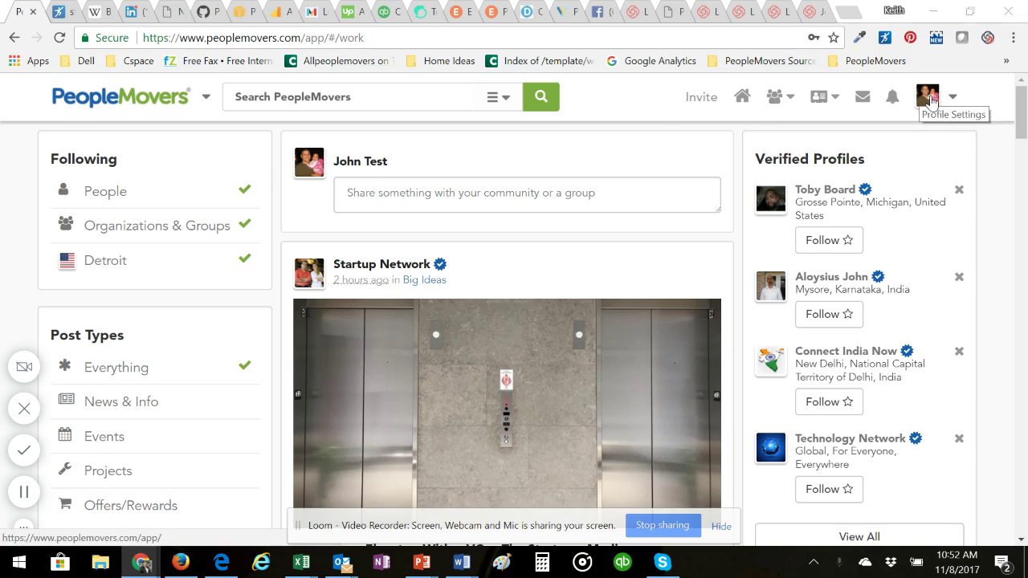
Step: Go to your own profile page from the account menu
{"action": "left_click", "coordinate": [929, 97]}
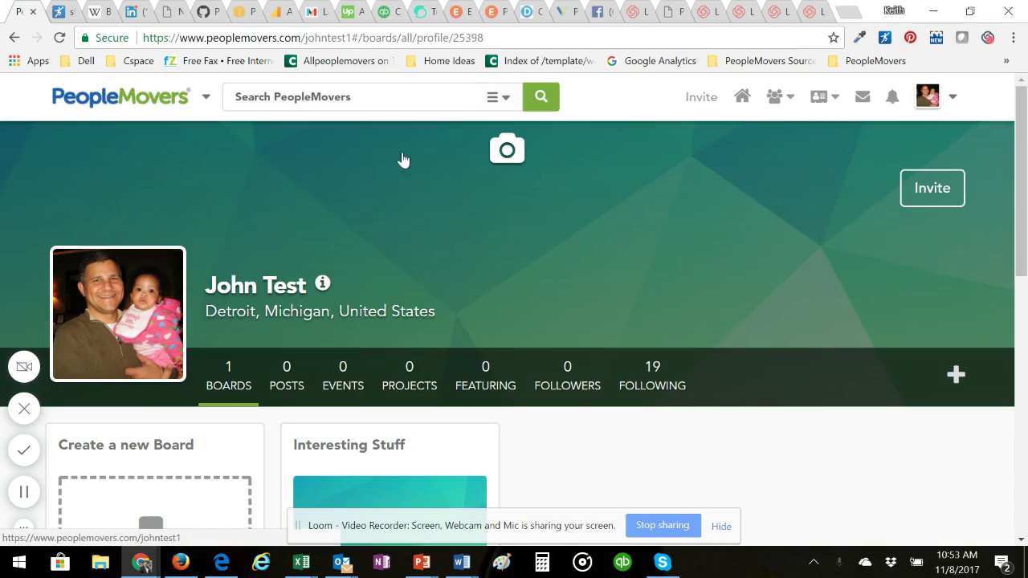
{"action": "scroll", "coordinate": [354, 249], "scroll_direction": "down", "scroll_amount": 2}
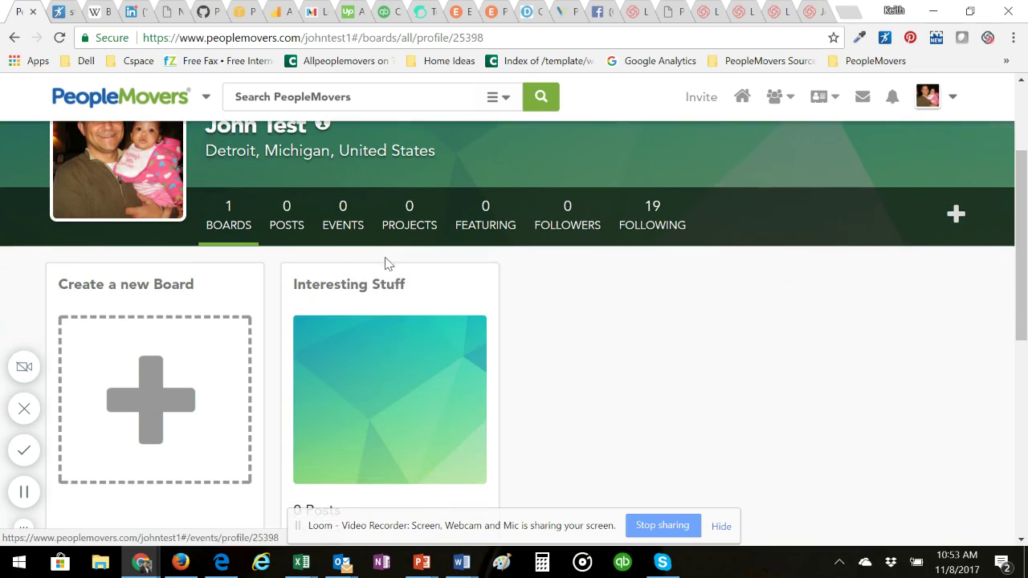
{"action": "scroll", "coordinate": [538, 343], "scroll_direction": "up", "scroll_amount": 2}
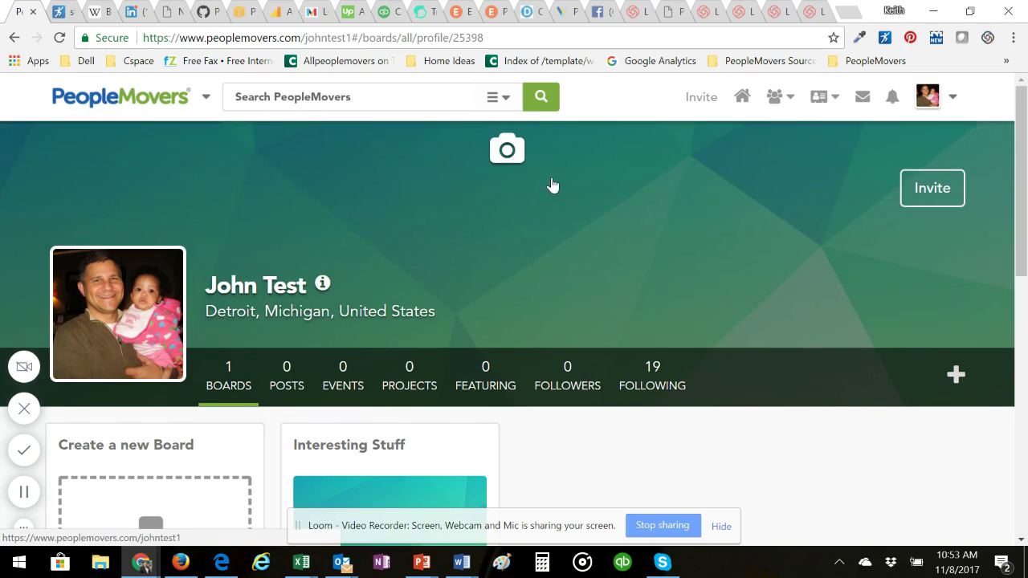
Step: Start a profile picture change, then cancel it and leave the existing photo unchanged
{"action": "left_click", "coordinate": [118, 320]}
{"action": "scroll", "coordinate": [374, 312], "scroll_direction": "down", "scroll_amount": 2}
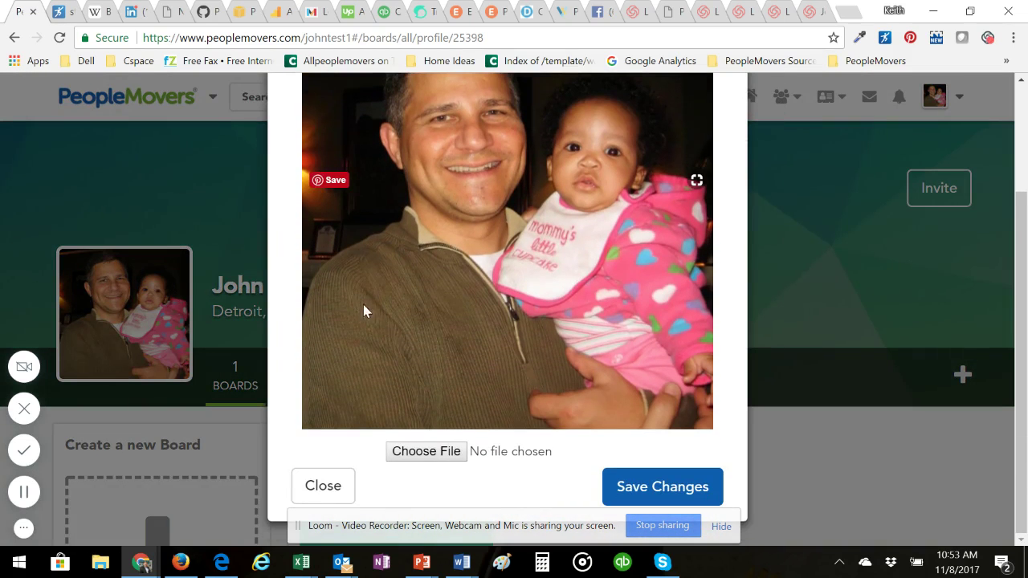
{"action": "left_click", "coordinate": [427, 453]}
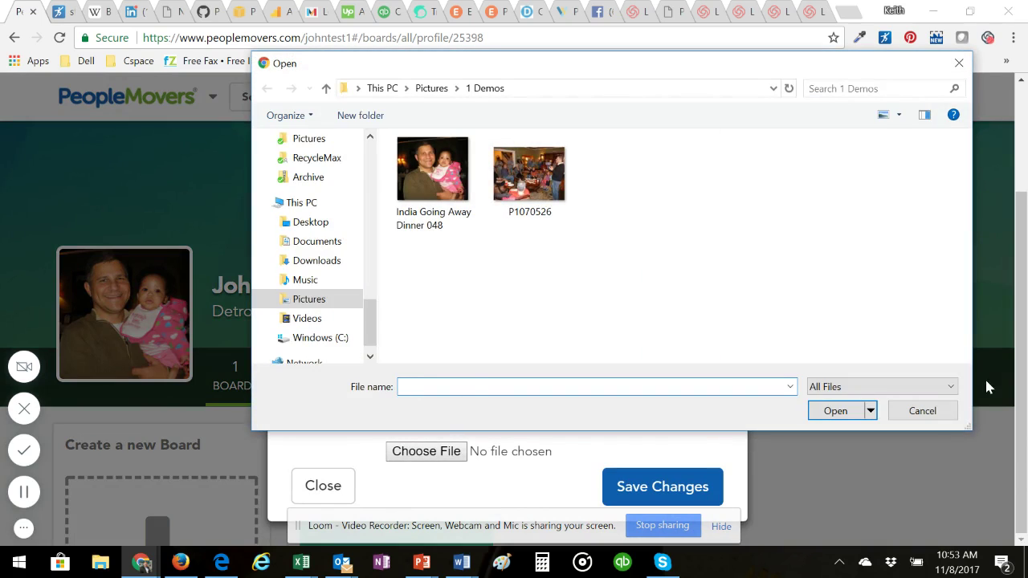
{"action": "left_click", "coordinate": [922, 410]}
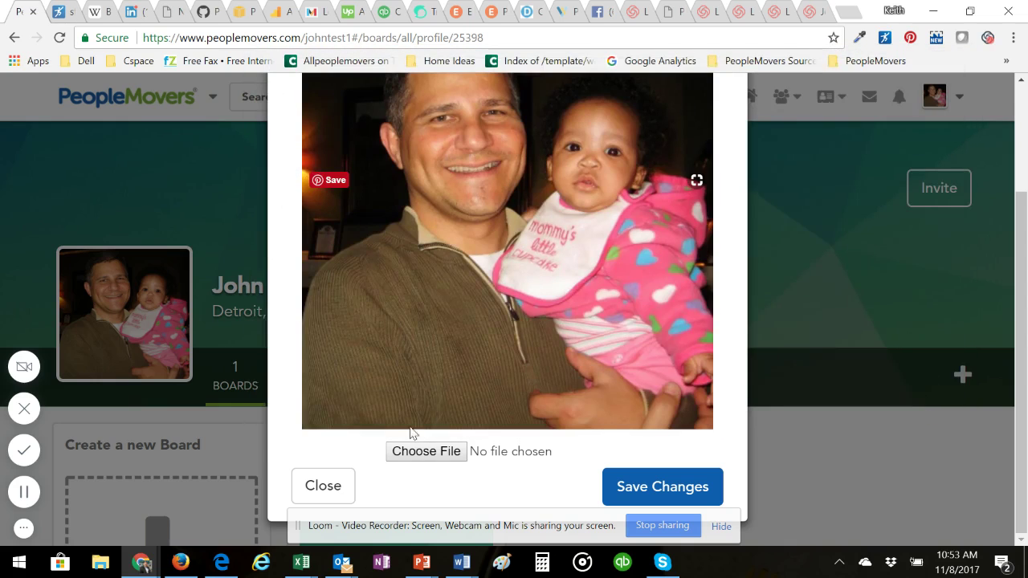
{"action": "left_click", "coordinate": [323, 496]}
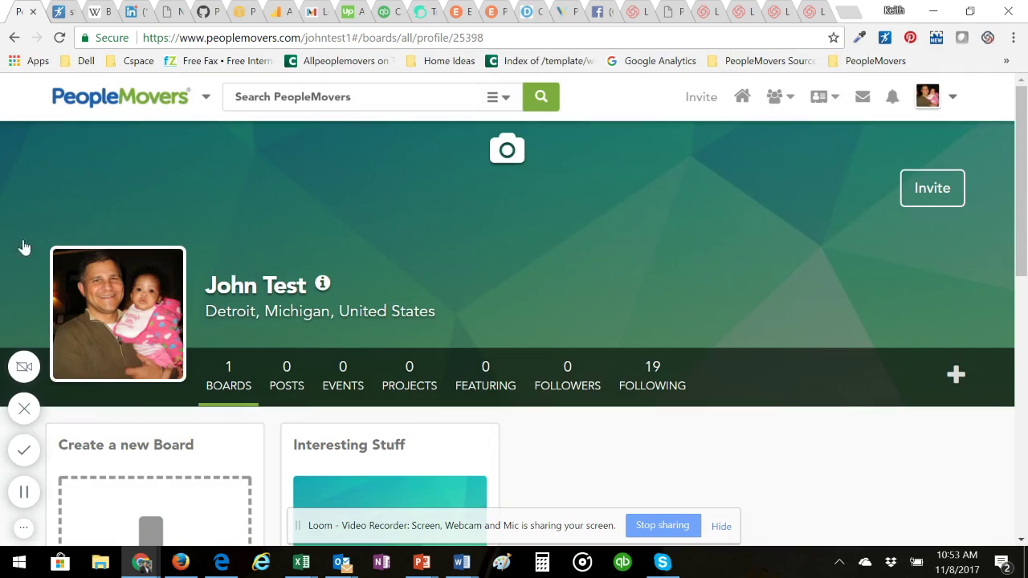
Step: Load P1070526.JPG from the 1 Demos folder as the cover image preview
{"action": "left_click", "coordinate": [514, 157]}
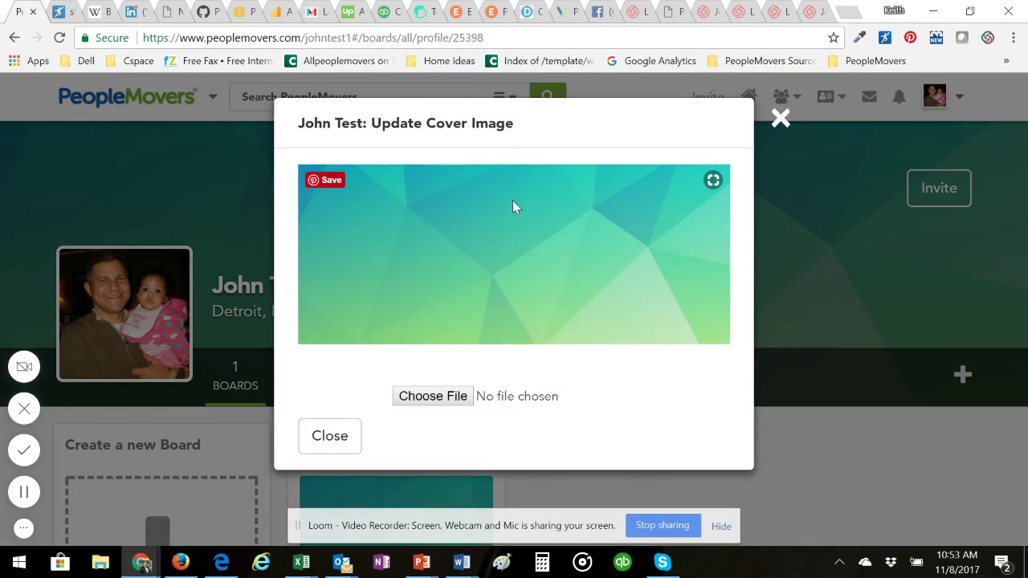
{"action": "left_click", "coordinate": [434, 403]}
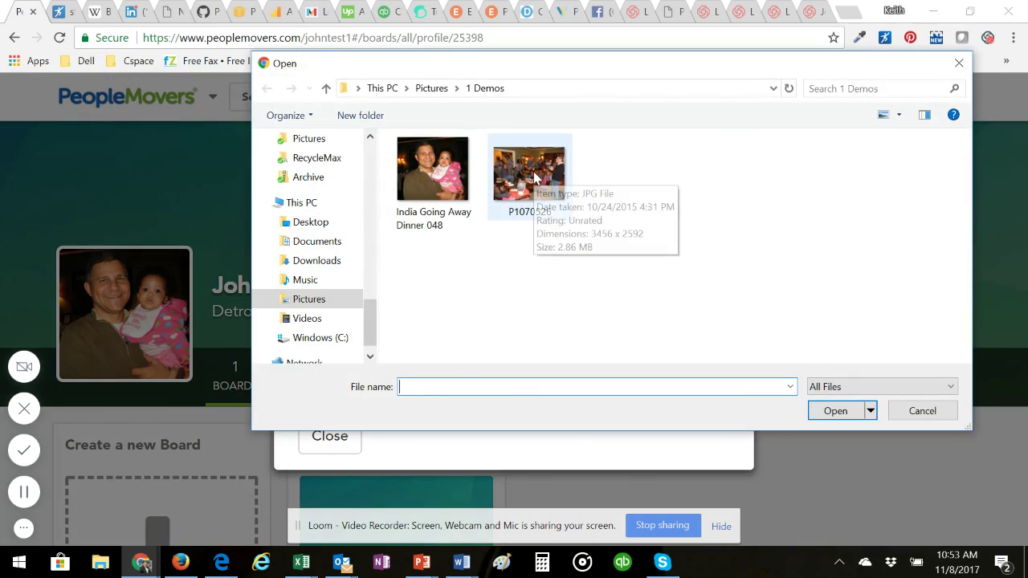
{"action": "left_click", "coordinate": [534, 178]}
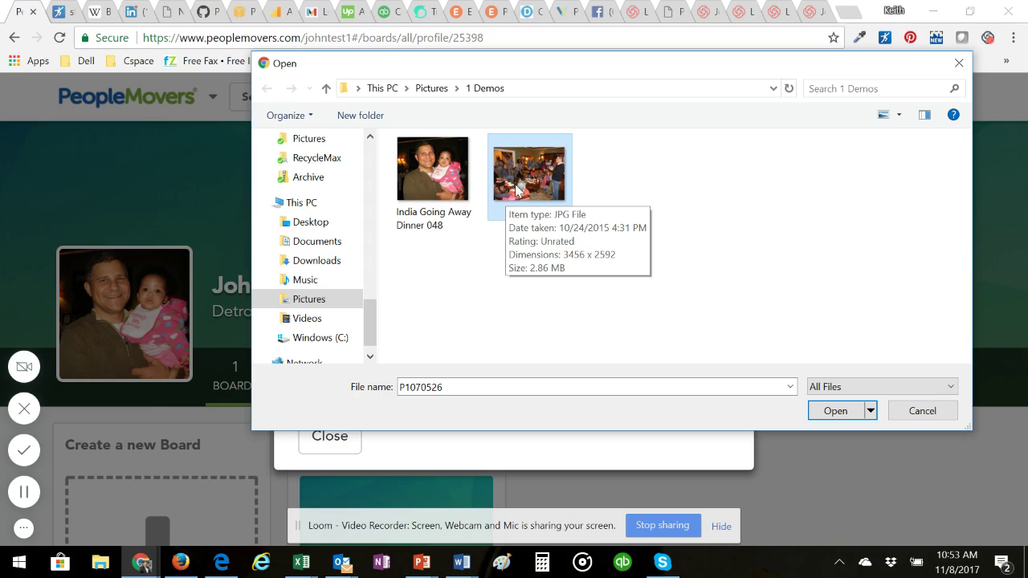
{"action": "left_click", "coordinate": [835, 410]}
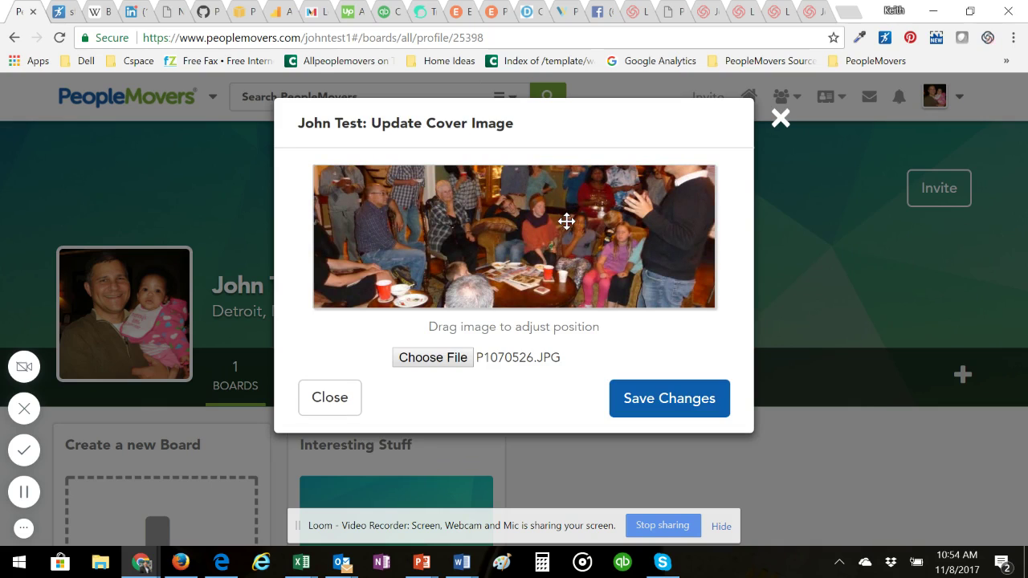
Step: Shift the party photo down to reveal its upper part and save it as the cover
{"action": "left_click_drag", "start_coordinate": [566, 221], "coordinate": [580, 277]}
{"action": "left_click", "coordinate": [684, 402]}
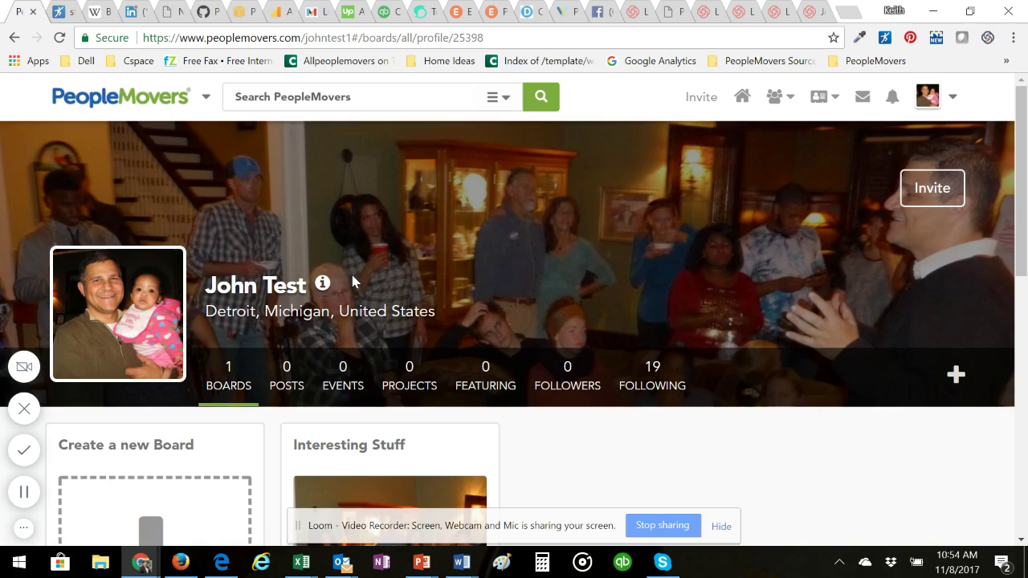
Step: Show the profile's Interests summary from the info icon beside the profile name
{"action": "mouse_move", "coordinate": [470, 217]}
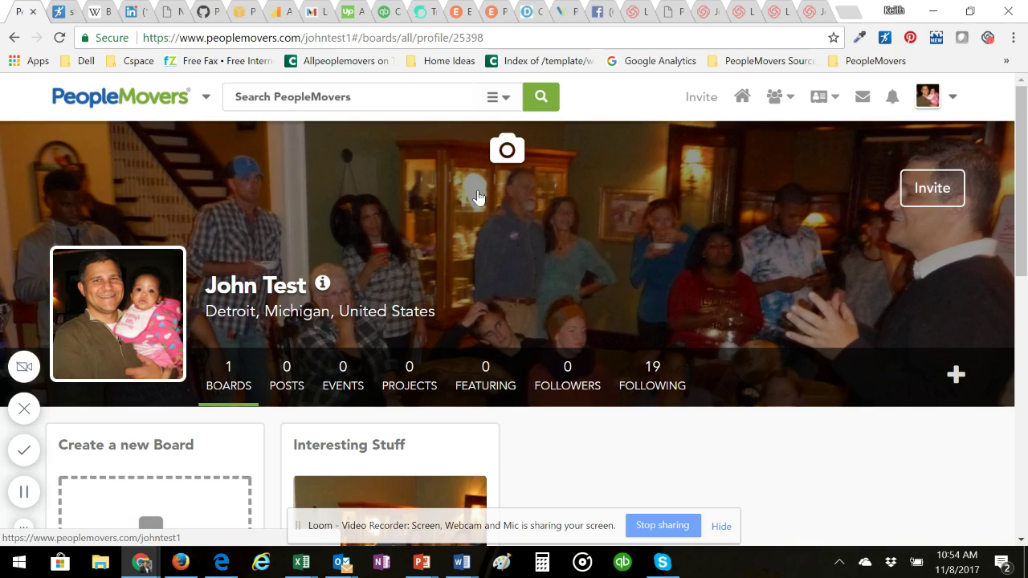
{"action": "scroll", "coordinate": [491, 271], "scroll_direction": "down", "scroll_amount": 1}
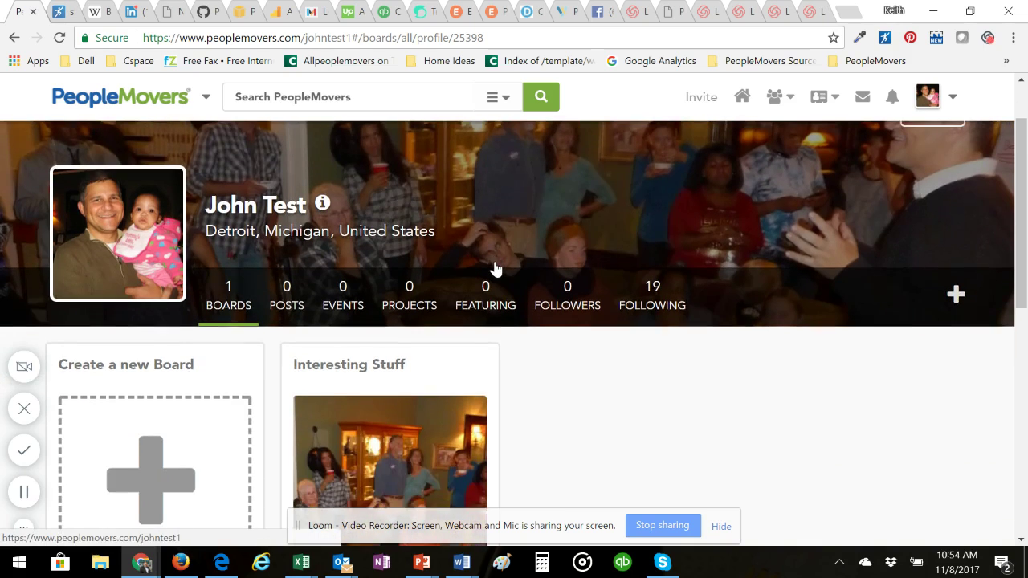
{"action": "scroll", "coordinate": [496, 269], "scroll_direction": "up", "scroll_amount": 1}
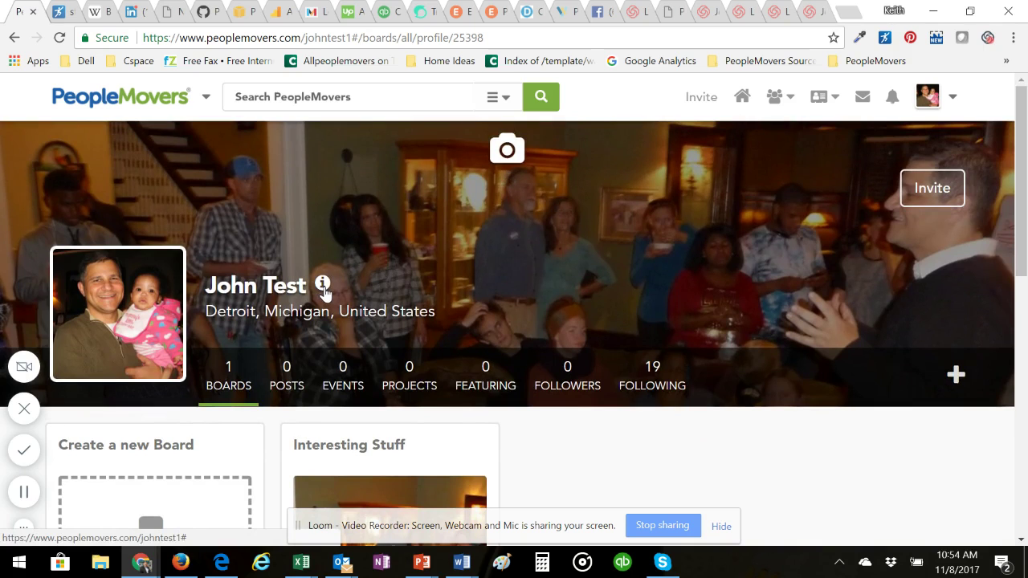
{"action": "left_click", "coordinate": [323, 287]}
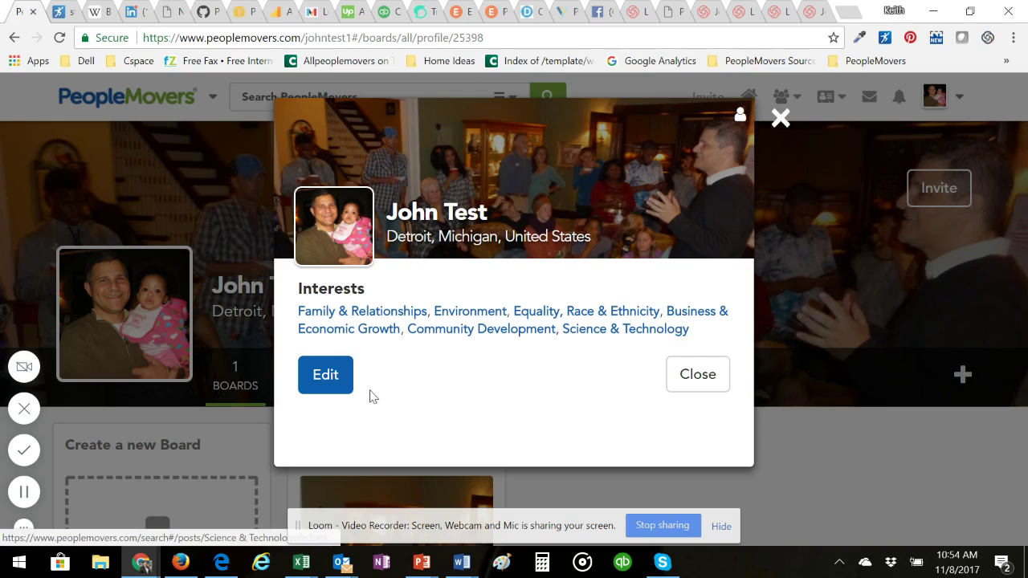
Step: Go to Profile Settings and scroll down to the address fields
{"action": "left_click", "coordinate": [321, 383]}
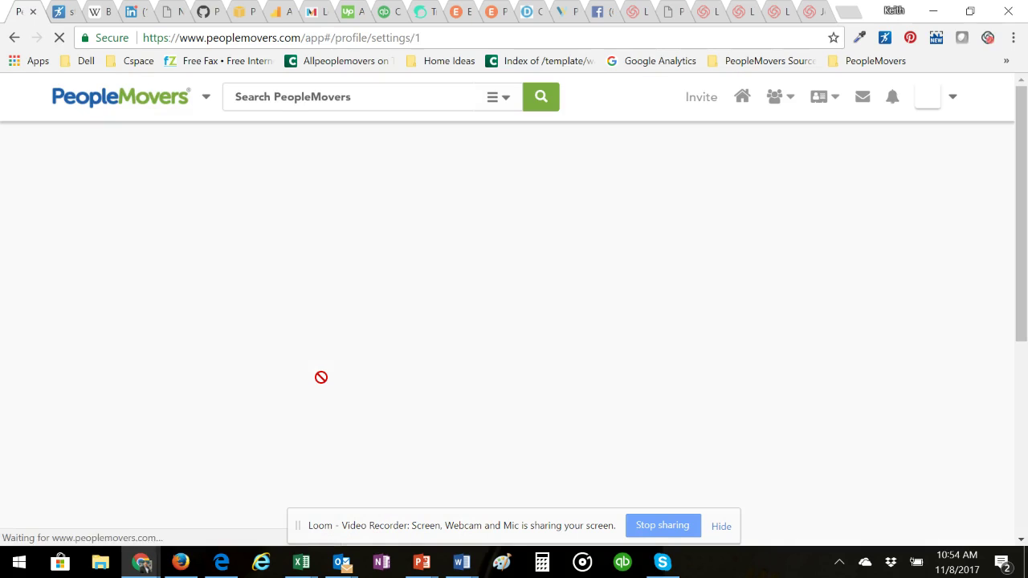
{"action": "scroll", "coordinate": [193, 271], "scroll_direction": "down", "scroll_amount": 2}
{"action": "scroll", "coordinate": [256, 327], "scroll_direction": "down", "scroll_amount": 3}
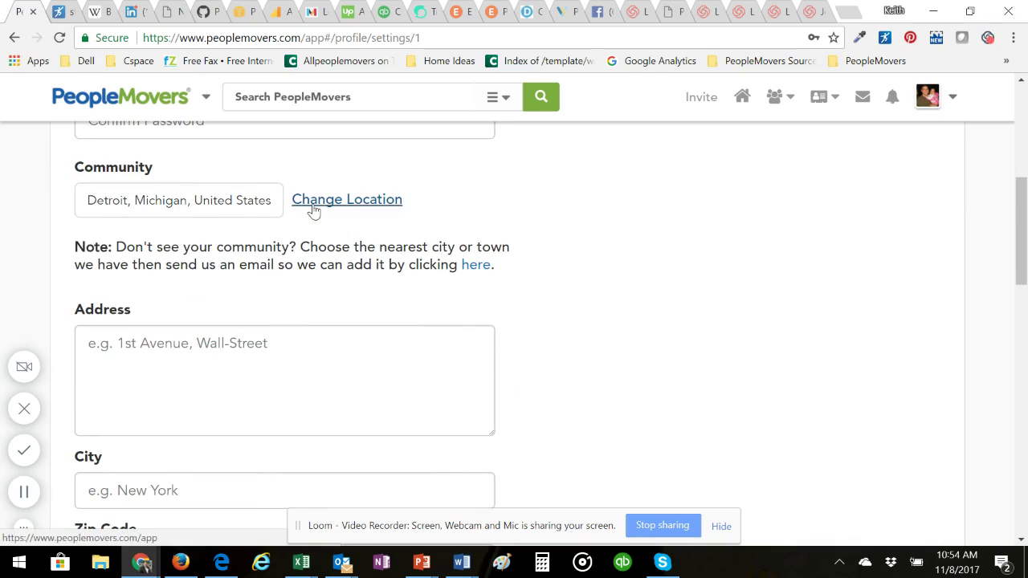
{"action": "scroll", "coordinate": [309, 245], "scroll_direction": "down", "scroll_amount": 1}
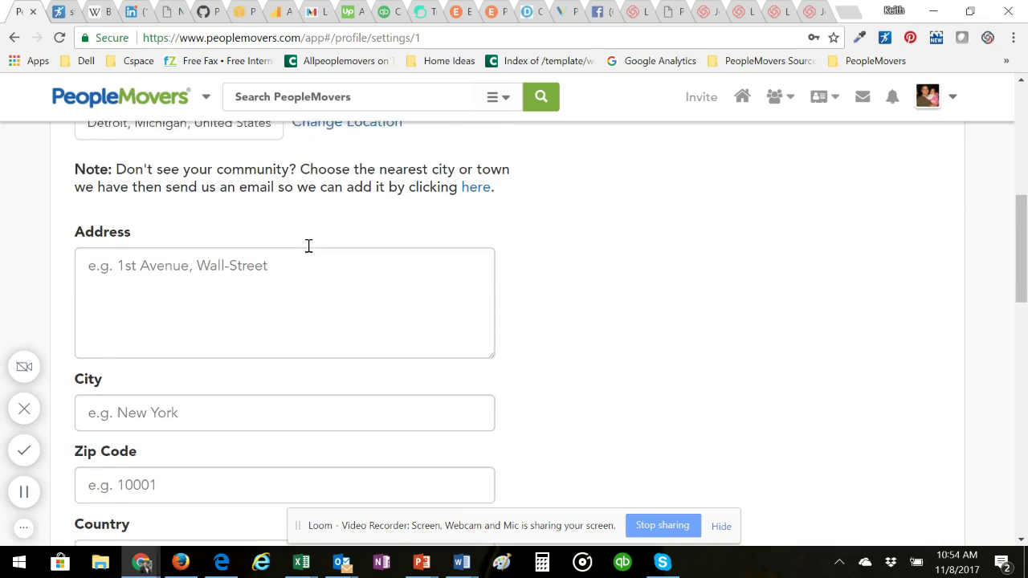
Step: Fill in the street address, city and zip code fields
{"action": "left_click", "coordinate": [181, 264]}
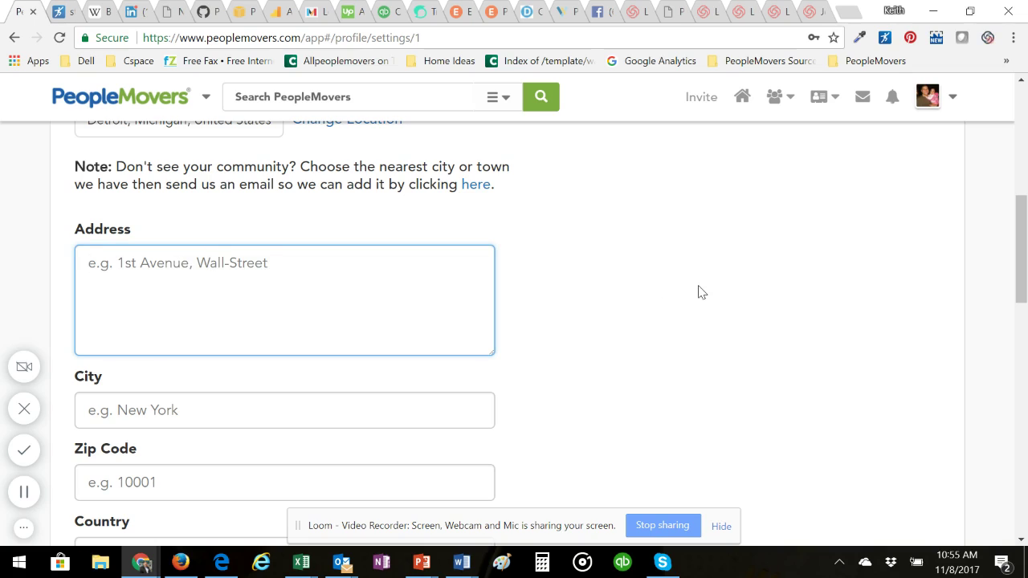
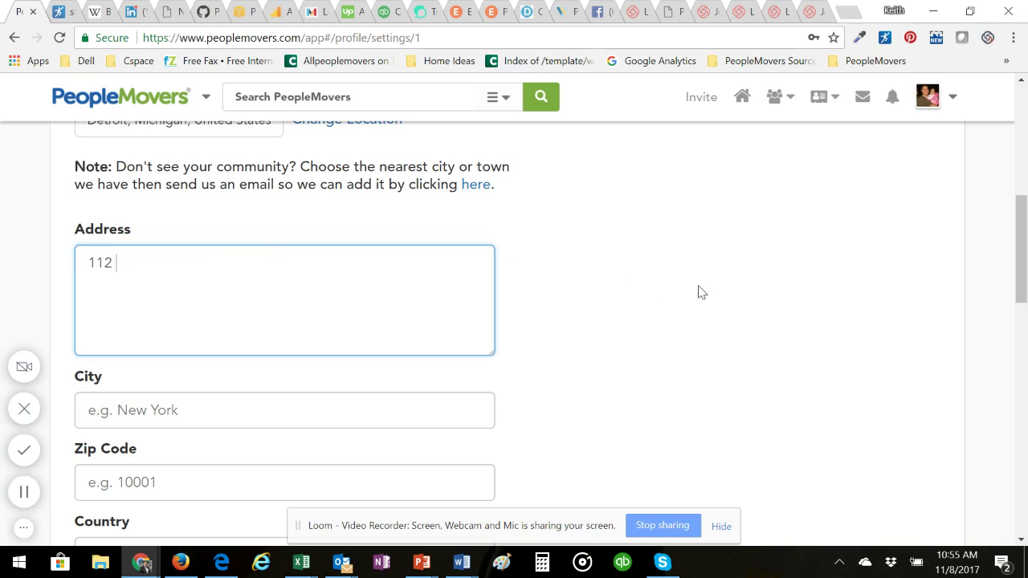
{"action": "key", "text": "Tab"}
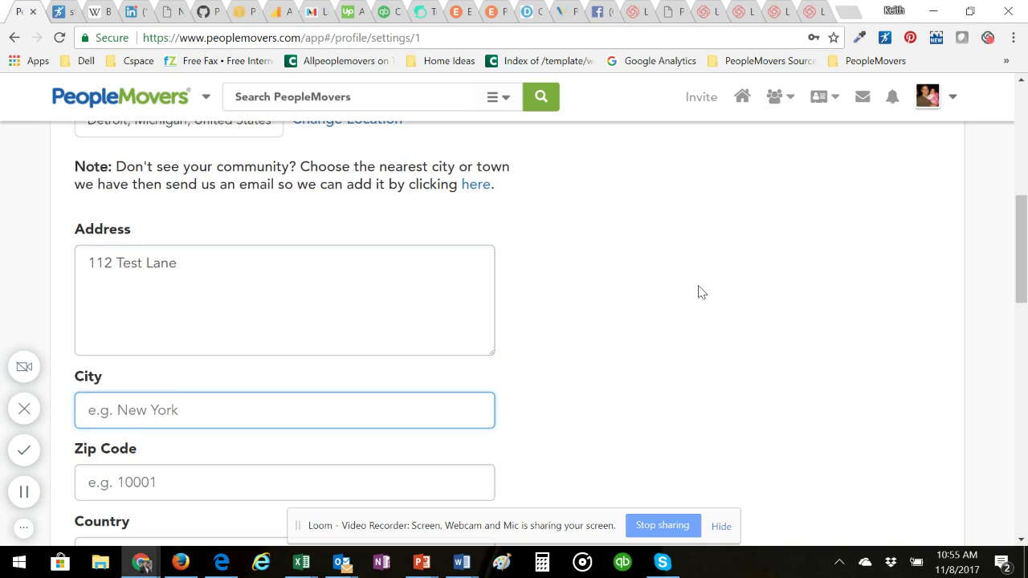
{"action": "type", "text": "Detroit"}
{"action": "key", "text": "Tab"}
{"action": "type", "text": "4820"}
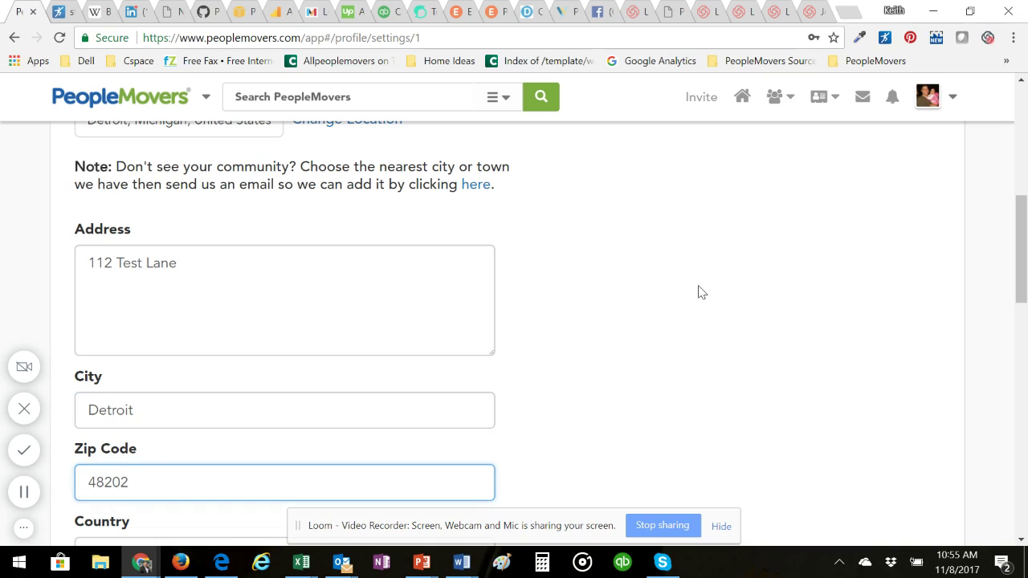
Step: Set the State to Michigan
{"action": "scroll", "coordinate": [385, 263], "scroll_direction": "down", "scroll_amount": 2}
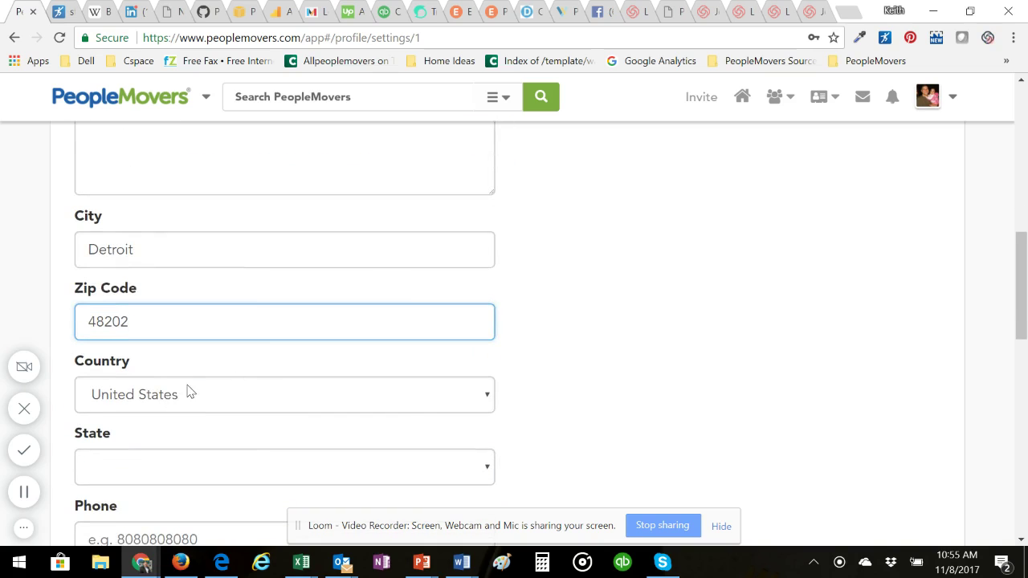
{"action": "scroll", "coordinate": [190, 392], "scroll_direction": "down", "scroll_amount": 2}
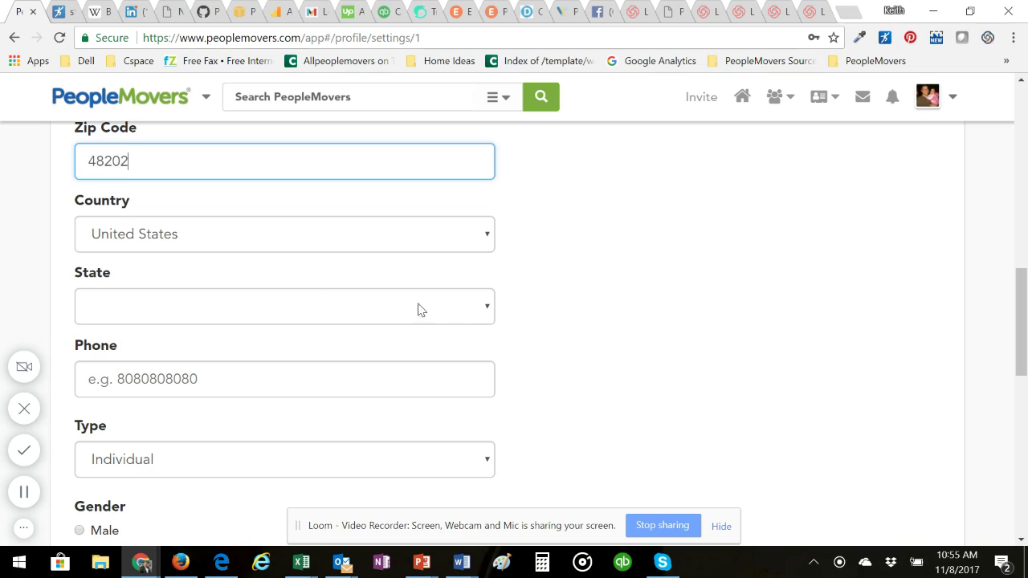
{"action": "left_click", "coordinate": [474, 312]}
{"action": "scroll", "coordinate": [155, 225], "scroll_direction": "down", "scroll_amount": 8}
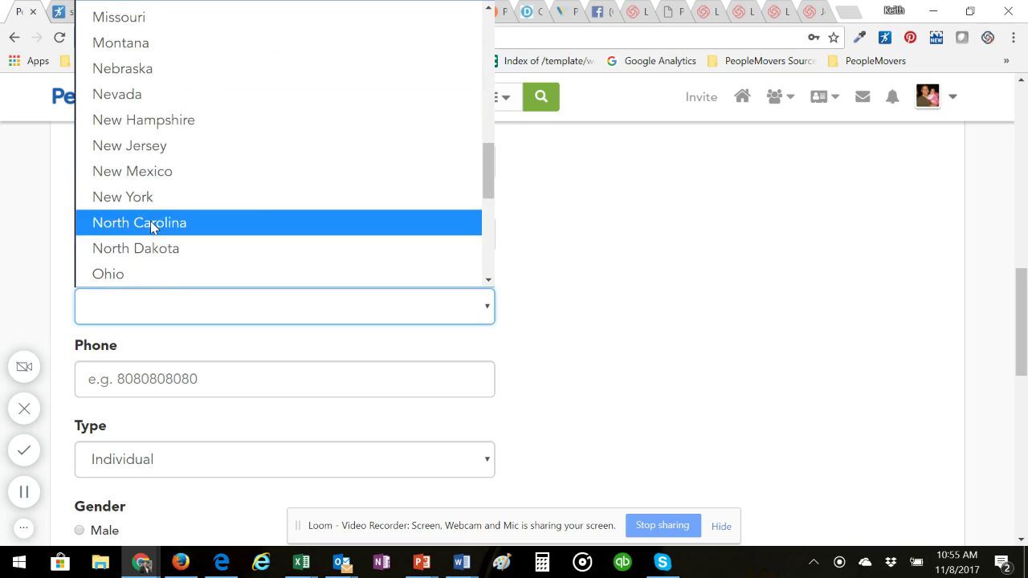
{"action": "scroll", "coordinate": [136, 96], "scroll_direction": "up", "scroll_amount": 2}
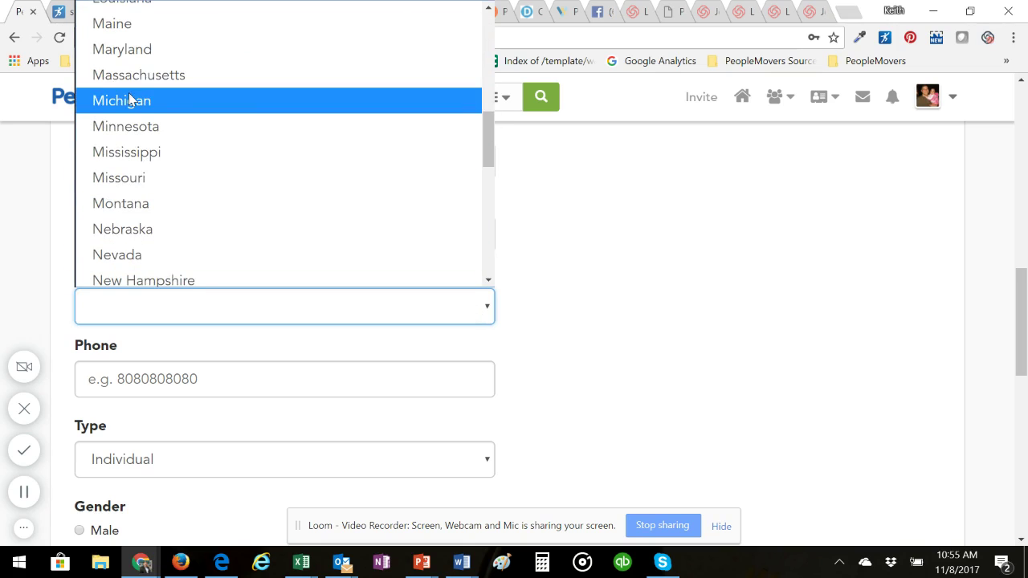
{"action": "left_click", "coordinate": [129, 98]}
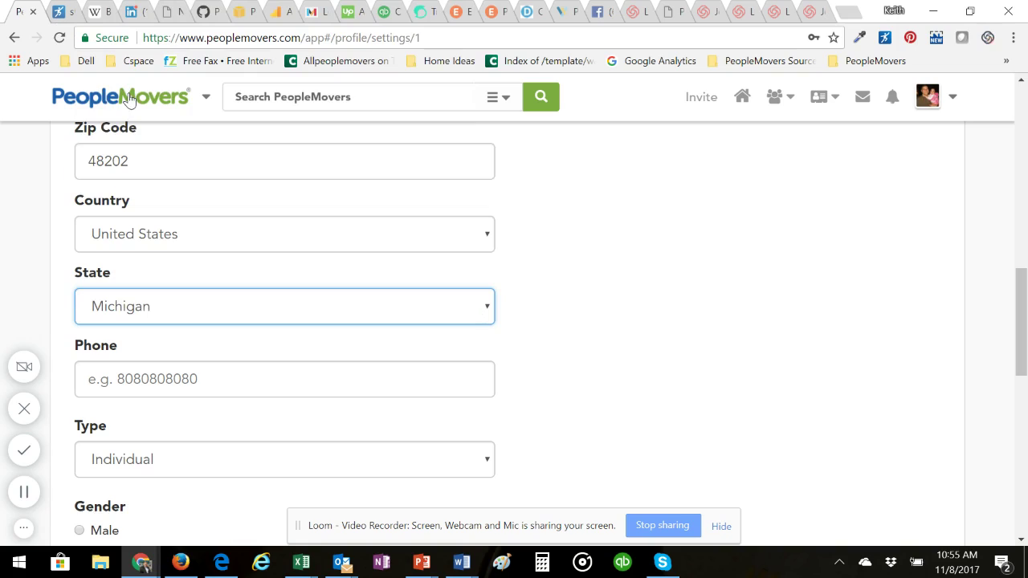
Step: Enter the phone number and set Gender to Male
{"action": "left_click", "coordinate": [205, 376]}
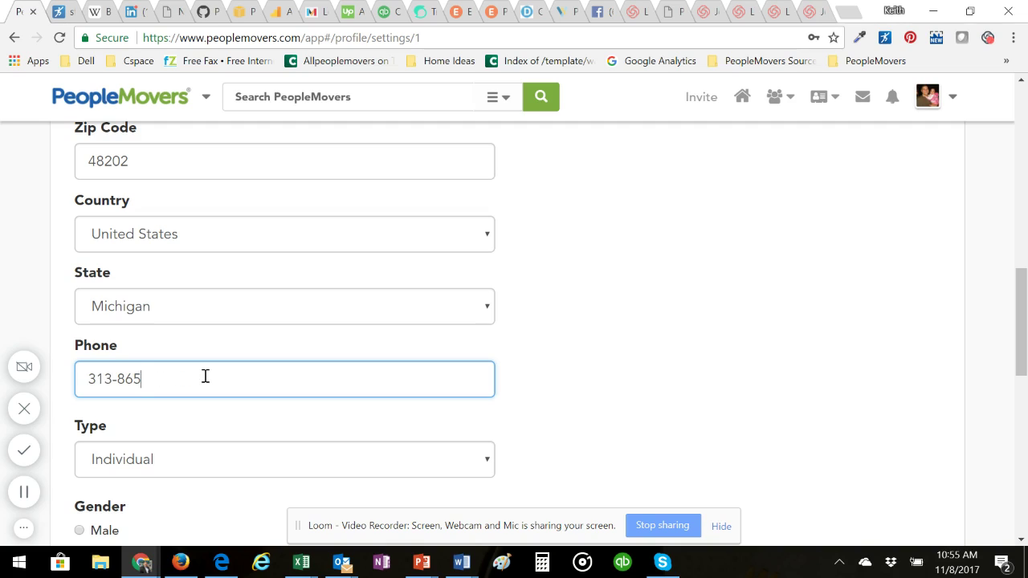
{"action": "scroll", "coordinate": [213, 376], "scroll_direction": "down", "scroll_amount": 2}
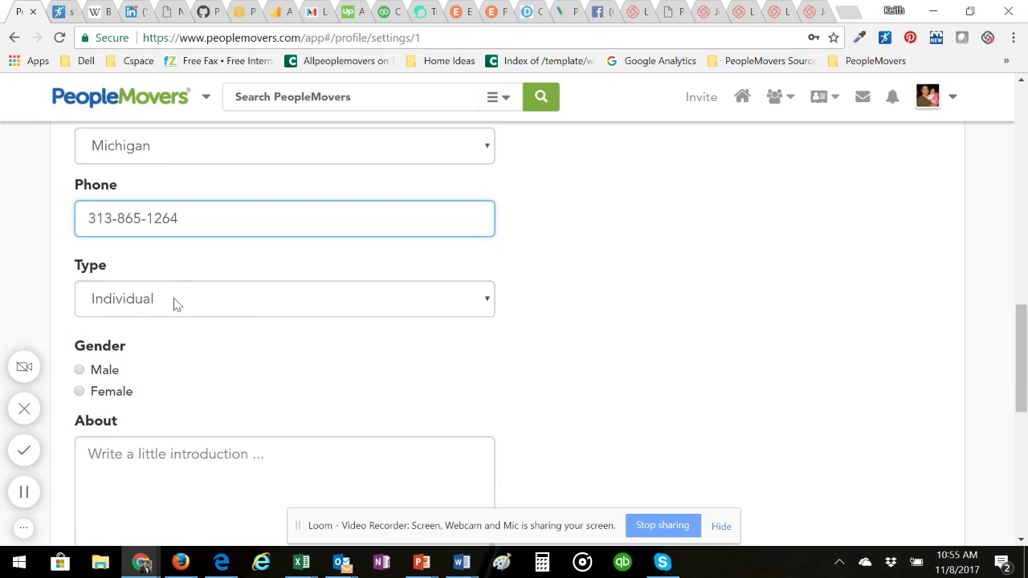
{"action": "left_click", "coordinate": [79, 370]}
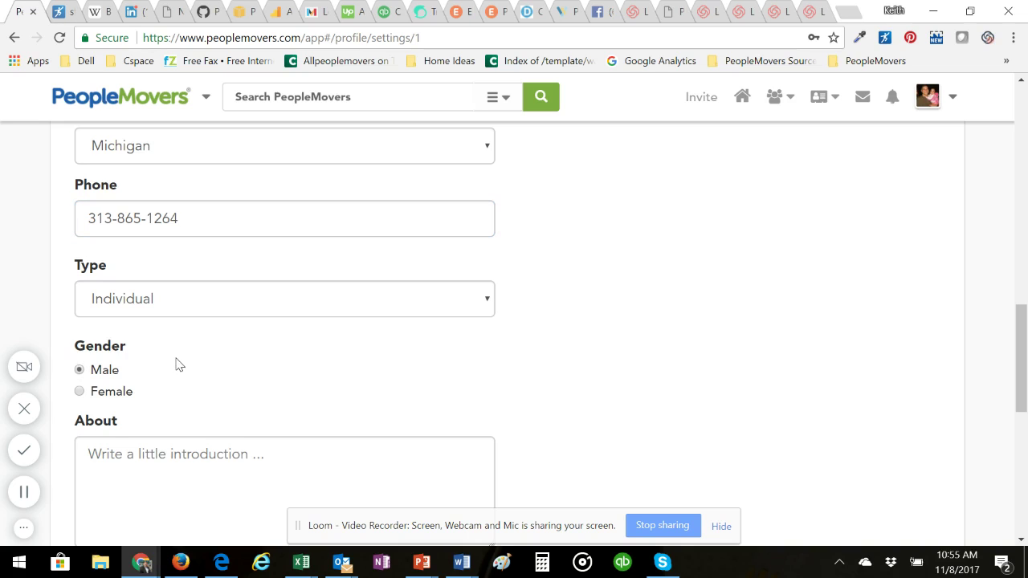
{"action": "scroll", "coordinate": [158, 367], "scroll_direction": "down", "scroll_amount": 3}
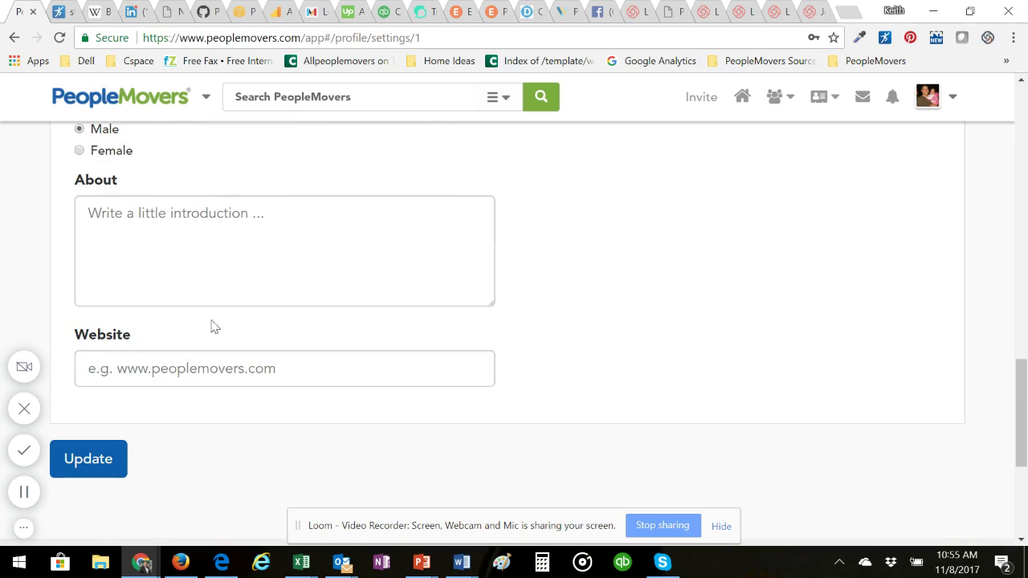
{"action": "scroll", "coordinate": [102, 239], "scroll_direction": "up", "scroll_amount": 2}
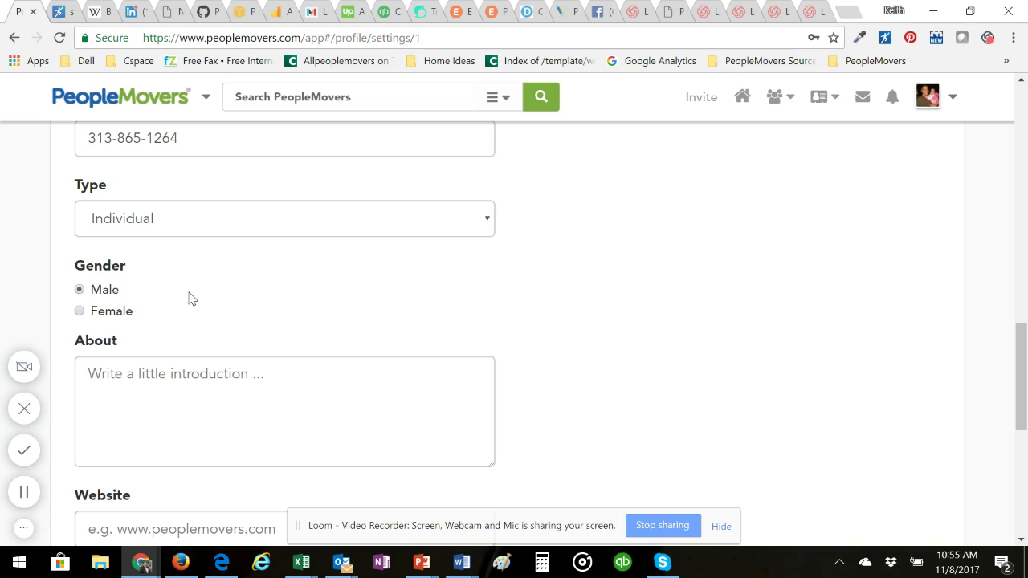
Step: Write the About text 'I am an entrepreneur that loves to create companies that help people!'
{"action": "left_click", "coordinate": [148, 372]}
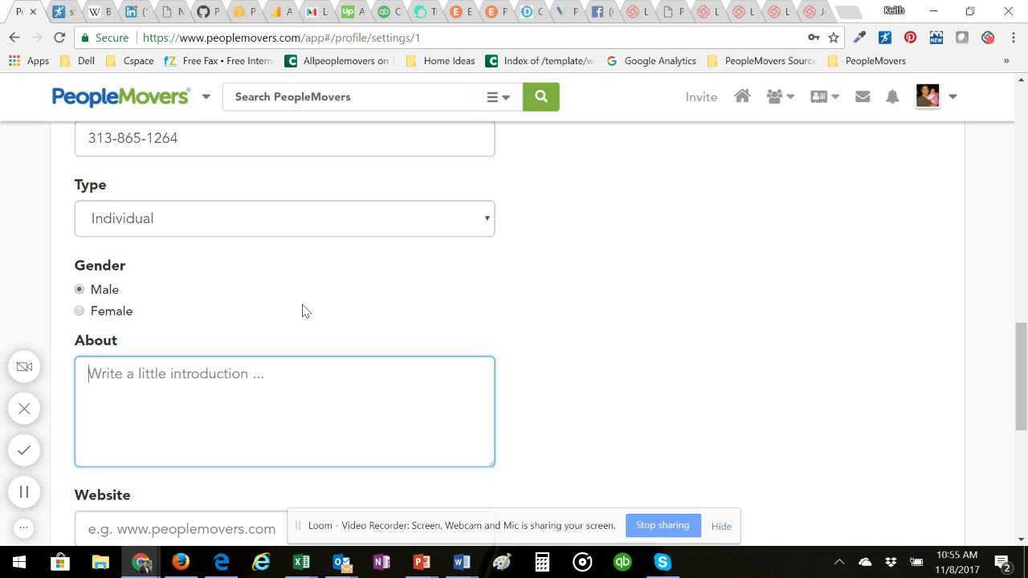
{"action": "type", "text": "I am a"}
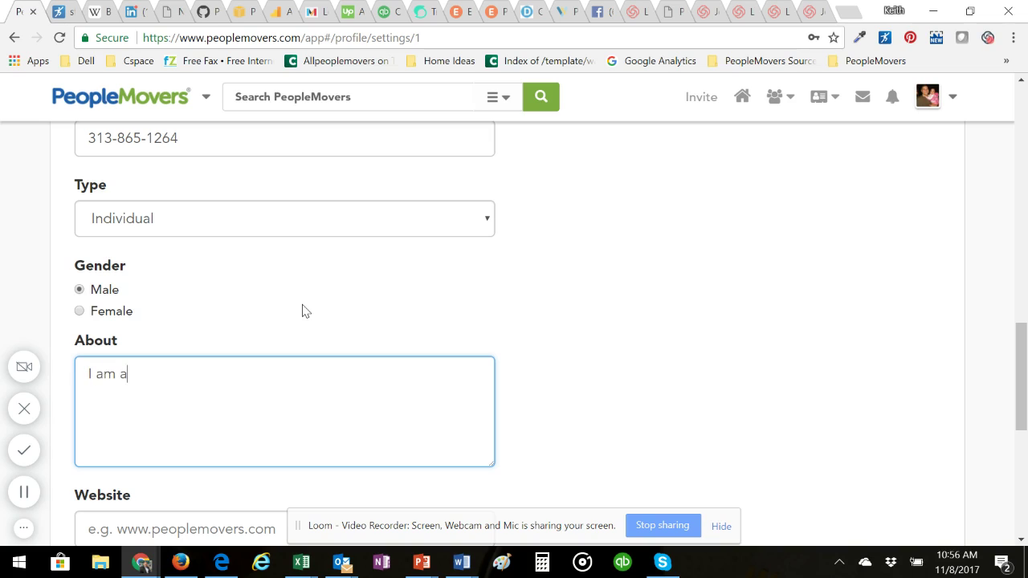
{"action": "type", "text": "n entrepreneur that lovess"}
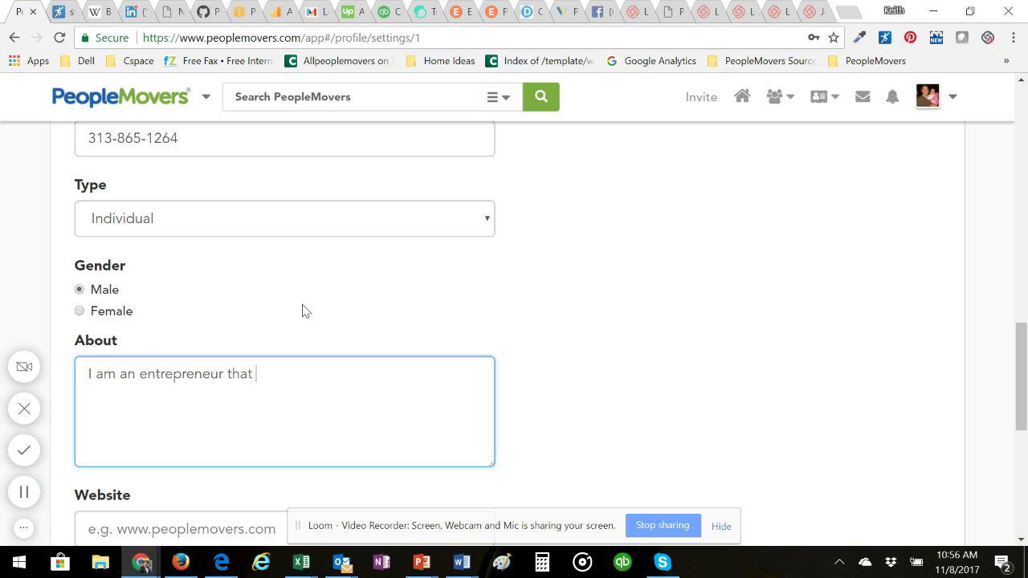
{"action": "key", "text": "BackSpace"}
{"action": "key", "text": "BackSpace"}
{"action": "type", "text": "to create companies that help people!"}
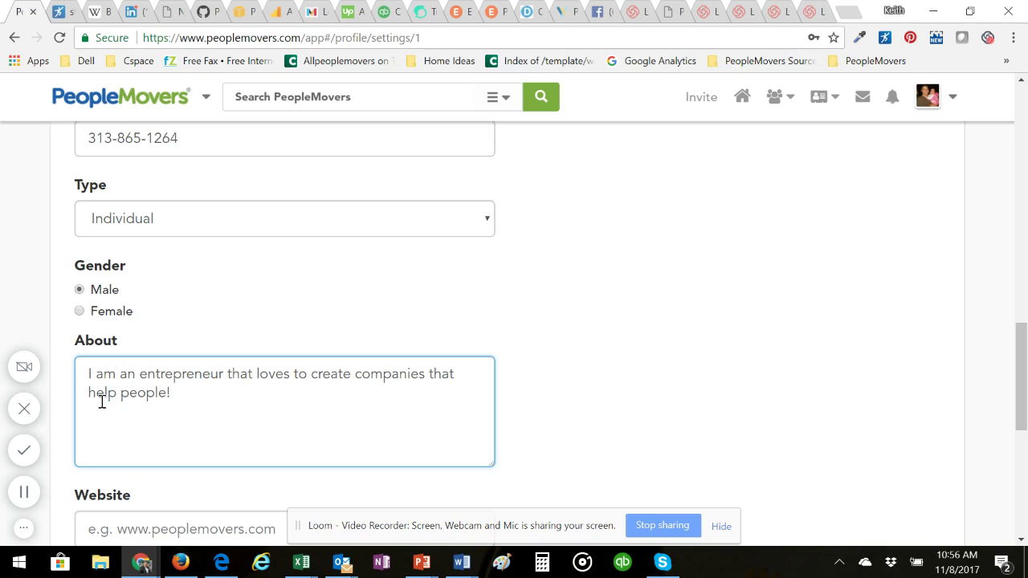
{"action": "scroll", "coordinate": [102, 402], "scroll_direction": "down", "scroll_amount": 1}
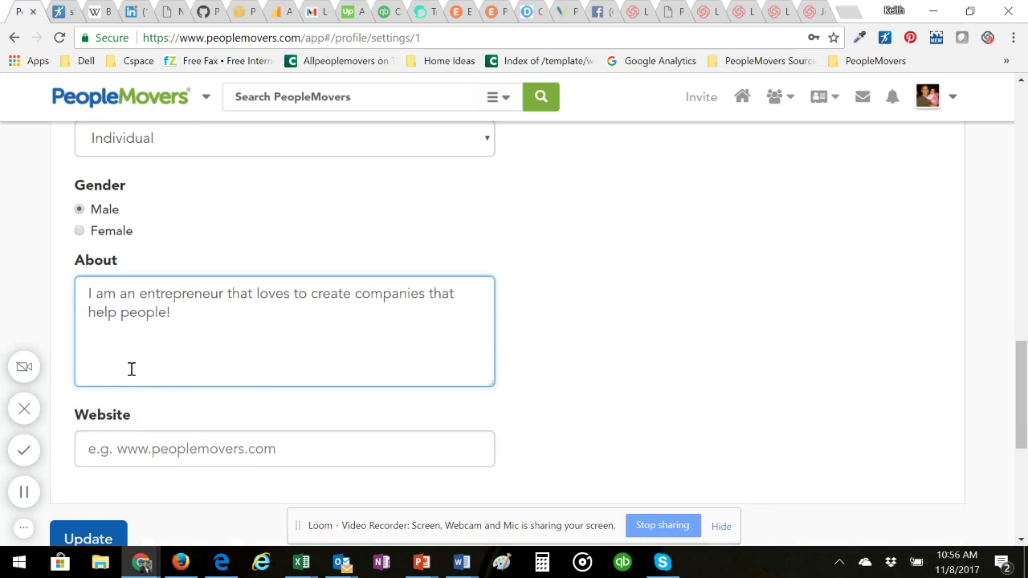
Step: Fill in the Website field with the personal website address
{"action": "left_click", "coordinate": [147, 440]}
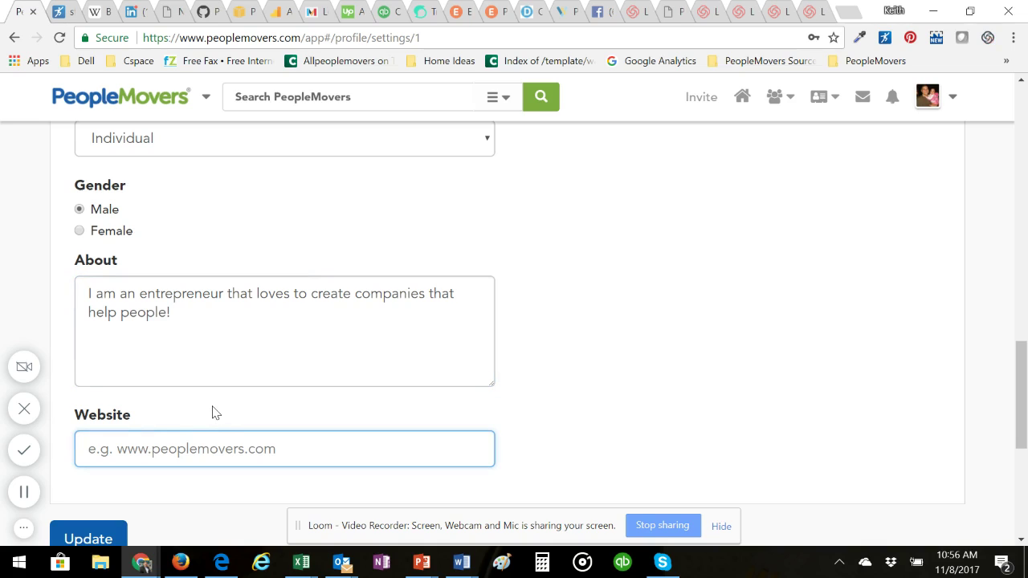
{"action": "type", "text": "www."}
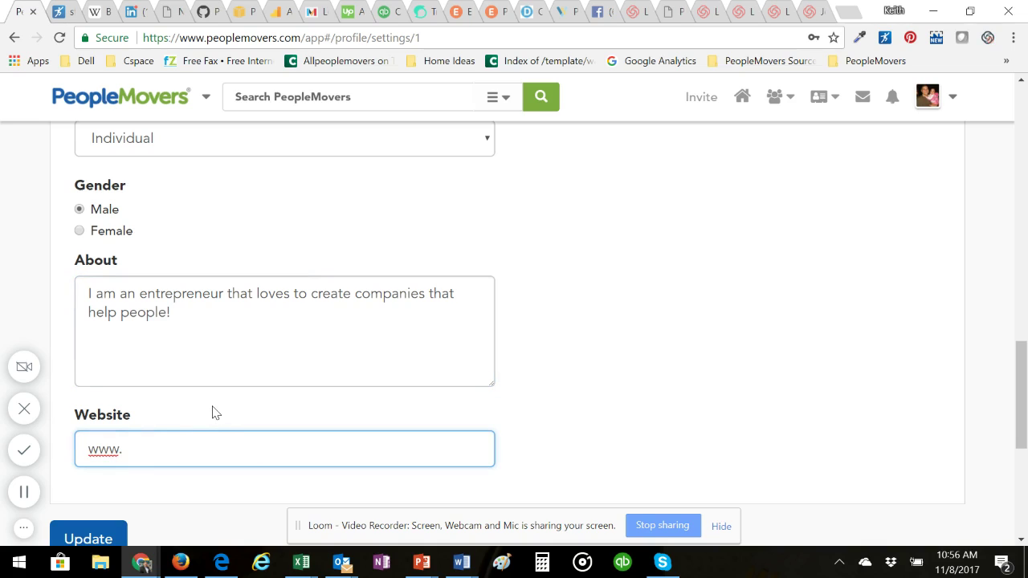
{"action": "type", "text": "keithzendler.com"}
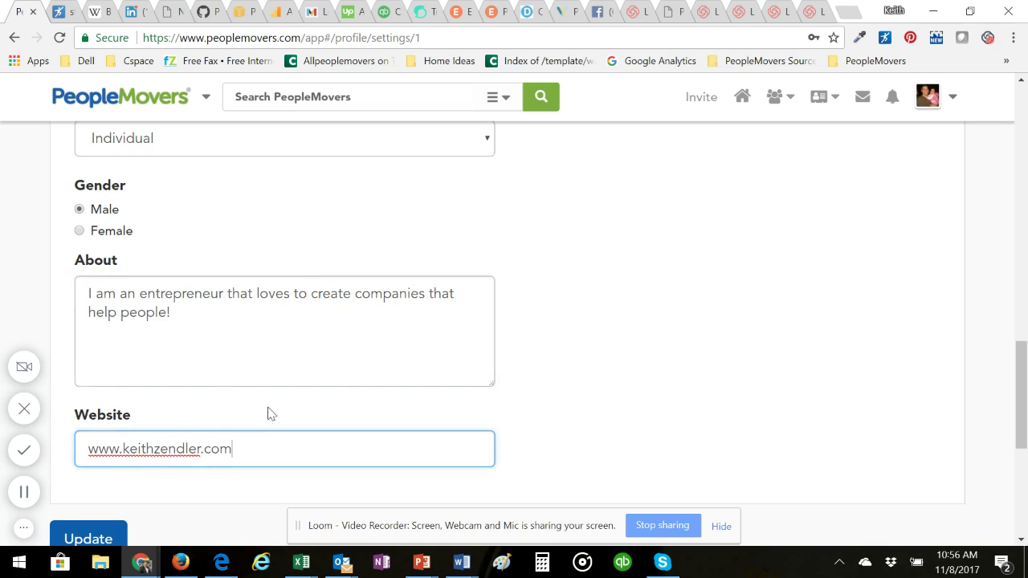
{"action": "left_click", "coordinate": [270, 489]}
Step: Save the updated profile settings with Update
{"action": "scroll", "coordinate": [249, 410], "scroll_direction": "up", "scroll_amount": 10}
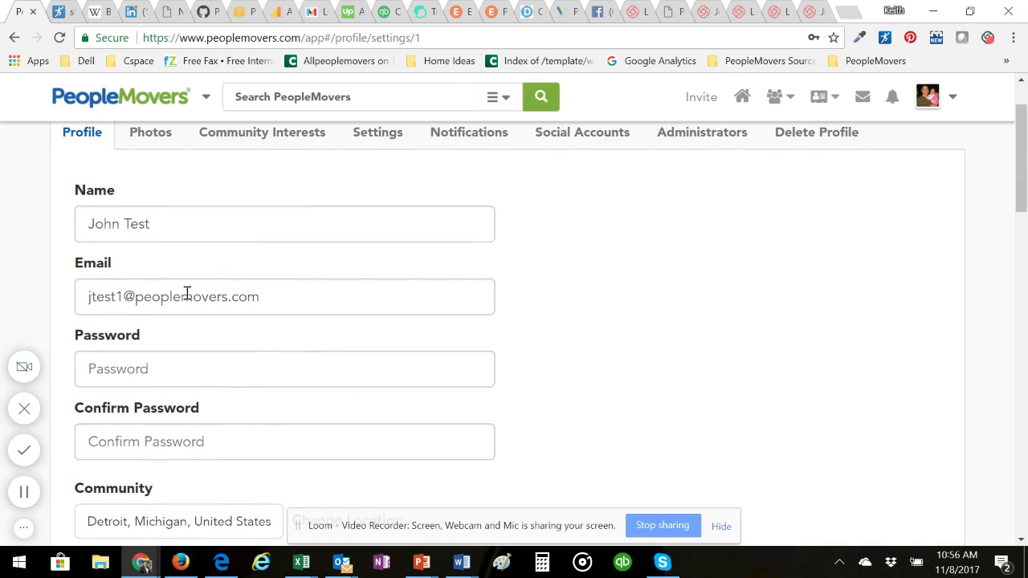
{"action": "left_click_drag", "start_coordinate": [166, 225], "coordinate": [70, 229]}
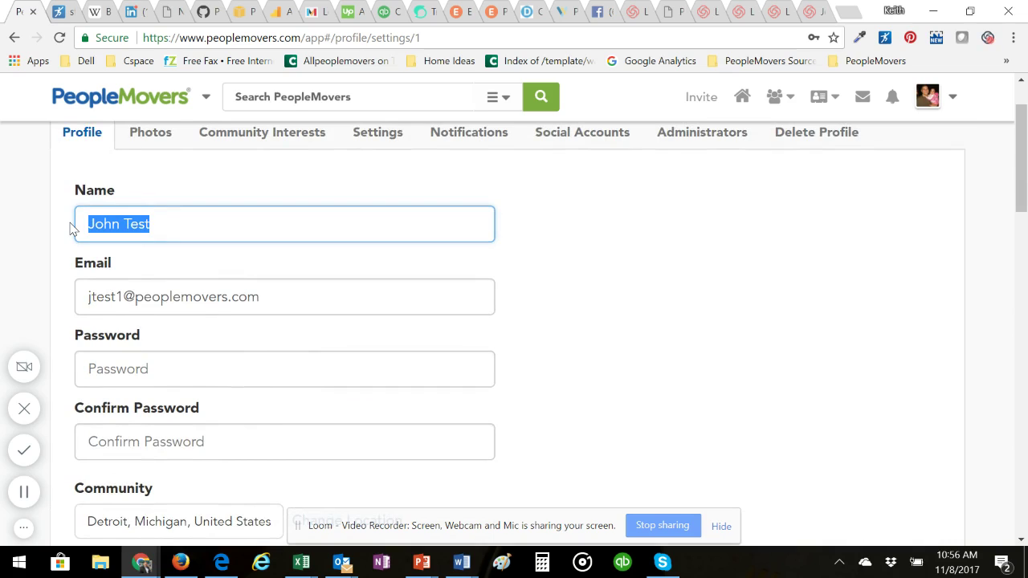
{"action": "scroll", "coordinate": [196, 265], "scroll_direction": "down", "scroll_amount": 8}
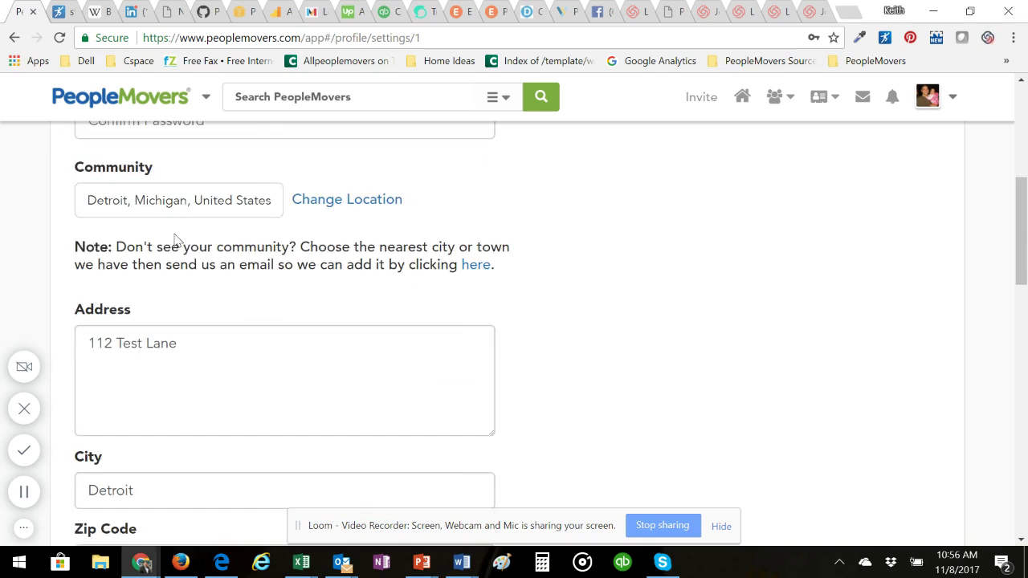
{"action": "scroll", "coordinate": [291, 313], "scroll_direction": "down", "scroll_amount": 7}
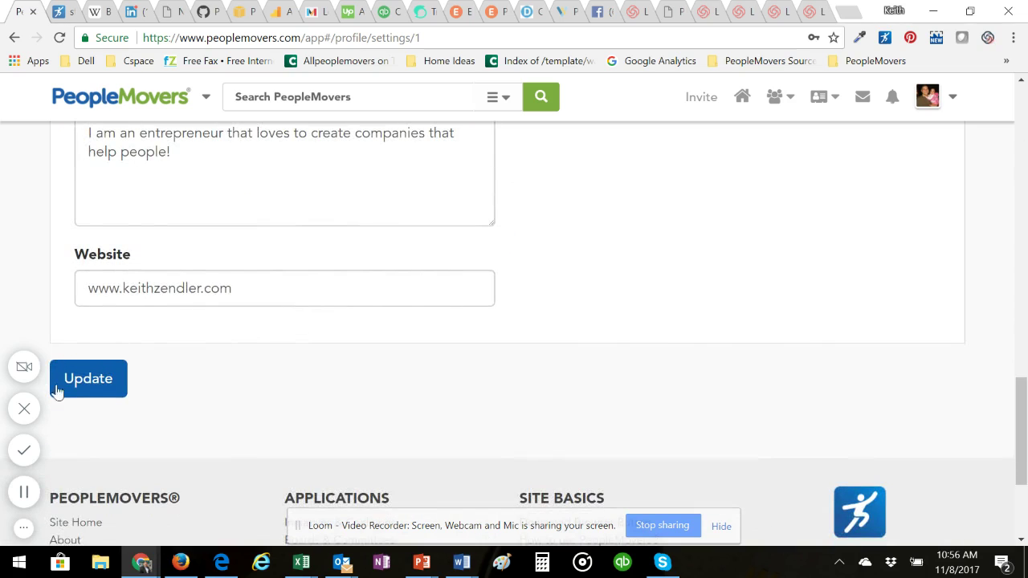
{"action": "left_click", "coordinate": [90, 386]}
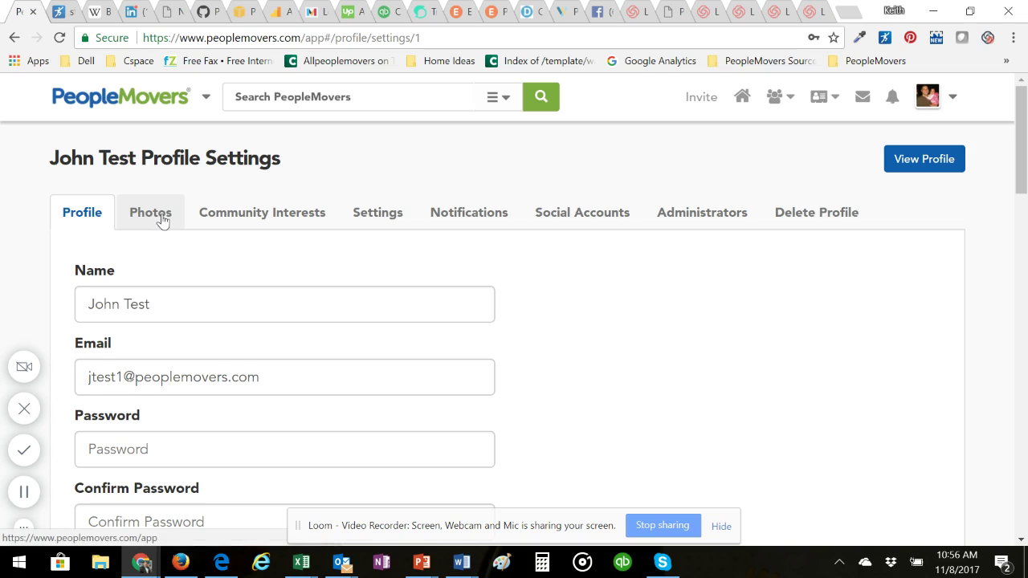
Step: Check the Photos tab, then add Money & Finance to the community interests
{"action": "left_click", "coordinate": [161, 219]}
{"action": "scroll", "coordinate": [259, 345], "scroll_direction": "down", "scroll_amount": 5}
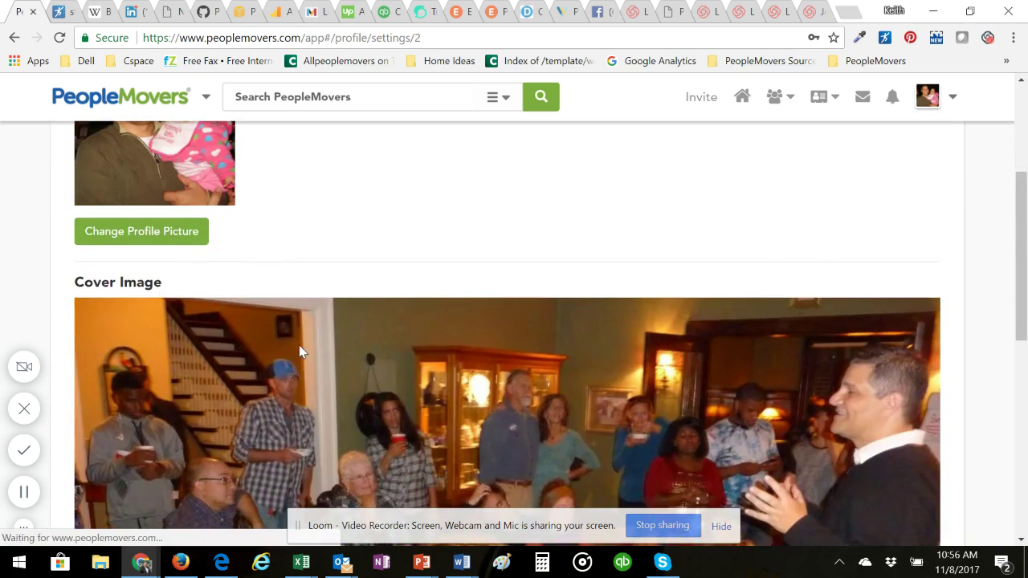
{"action": "scroll", "coordinate": [261, 344], "scroll_direction": "up", "scroll_amount": 5}
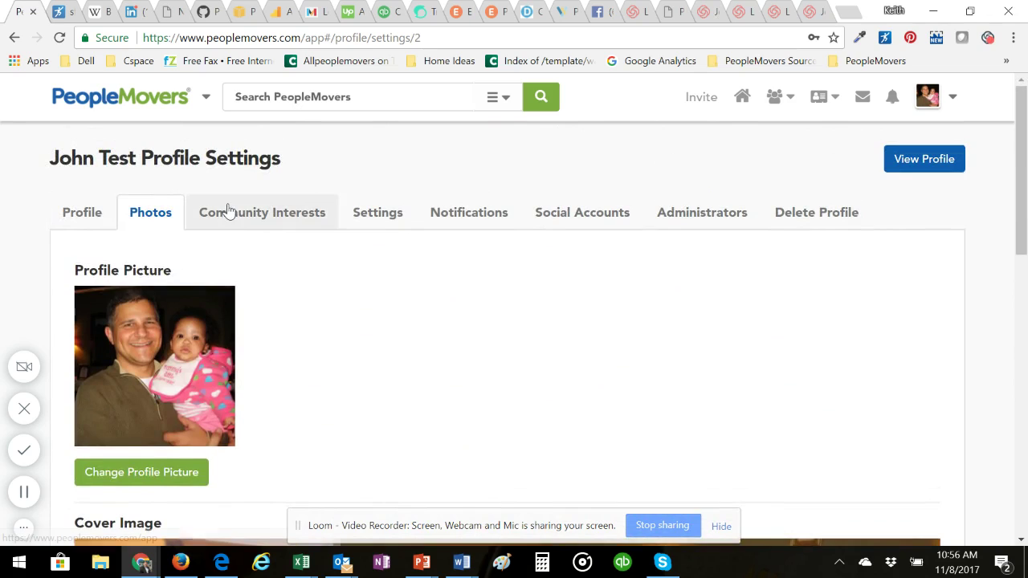
{"action": "left_click", "coordinate": [229, 212]}
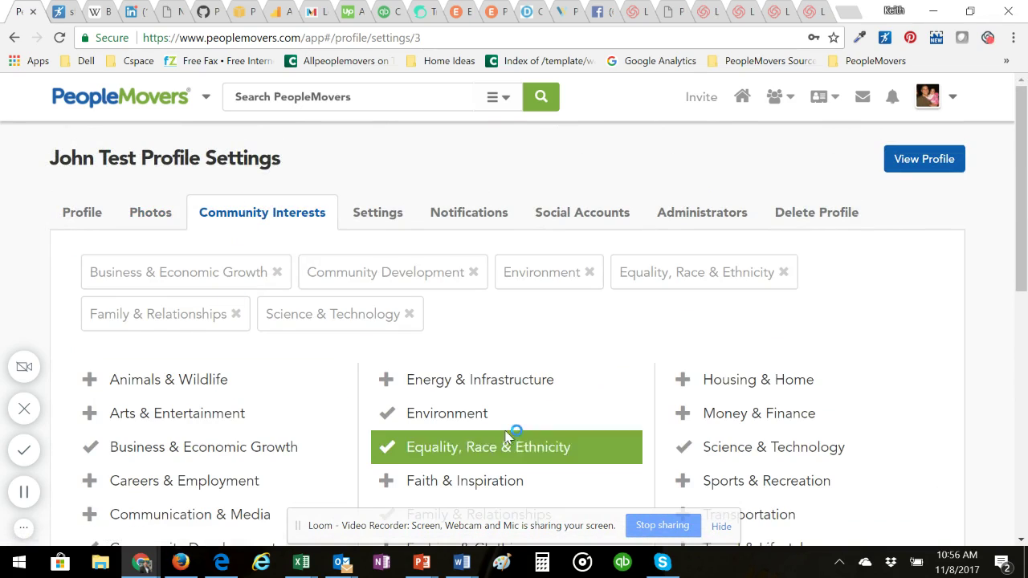
{"action": "left_click", "coordinate": [722, 415]}
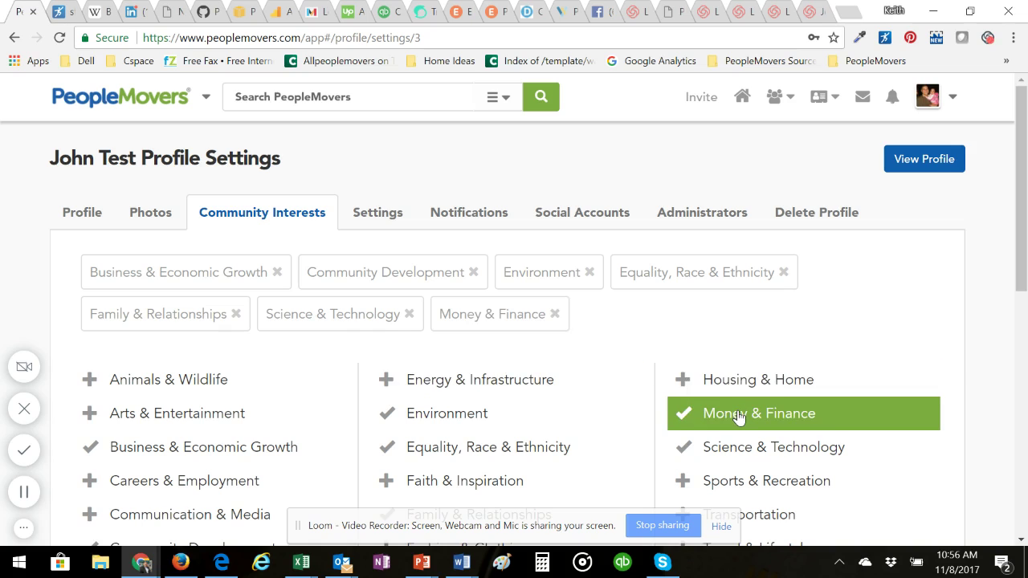
Step: Turn comments on posts Off and save the setting
{"action": "left_click", "coordinate": [370, 218]}
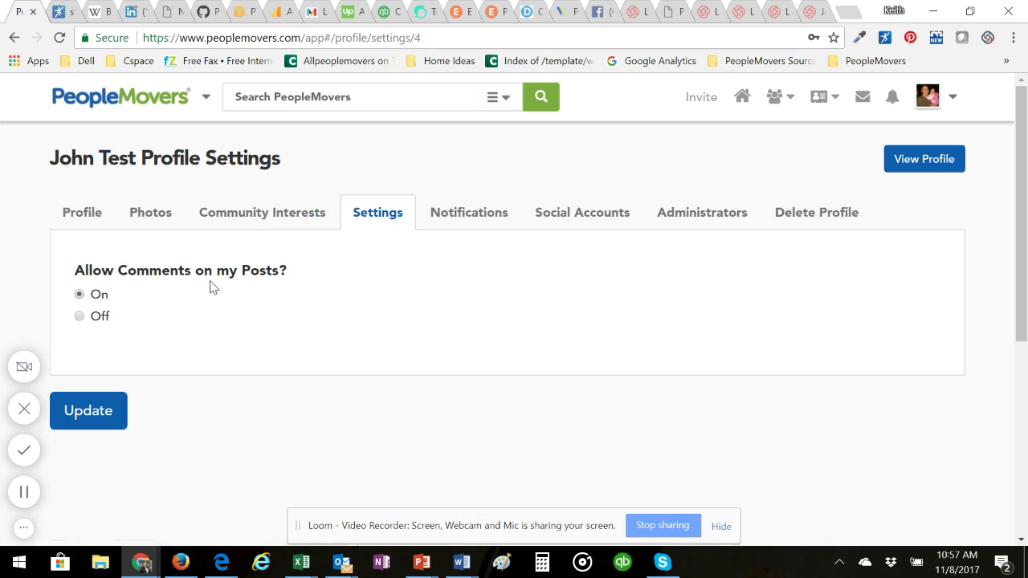
{"action": "left_click", "coordinate": [80, 316]}
{"action": "left_click", "coordinate": [80, 411]}
Step: Turn off the Posts and Join / Follow request approval e-mail notifications, leaving the rest enabled
{"action": "left_click", "coordinate": [467, 219]}
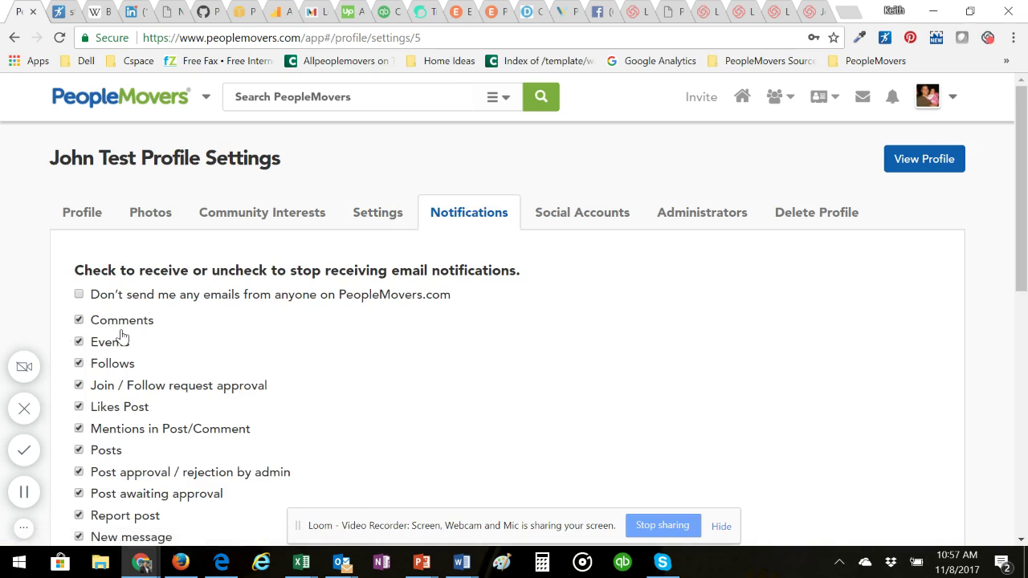
{"action": "scroll", "coordinate": [134, 394], "scroll_direction": "down", "scroll_amount": 2}
{"action": "scroll", "coordinate": [137, 394], "scroll_direction": "up", "scroll_amount": 1}
{"action": "scroll", "coordinate": [141, 386], "scroll_direction": "down", "scroll_amount": 2}
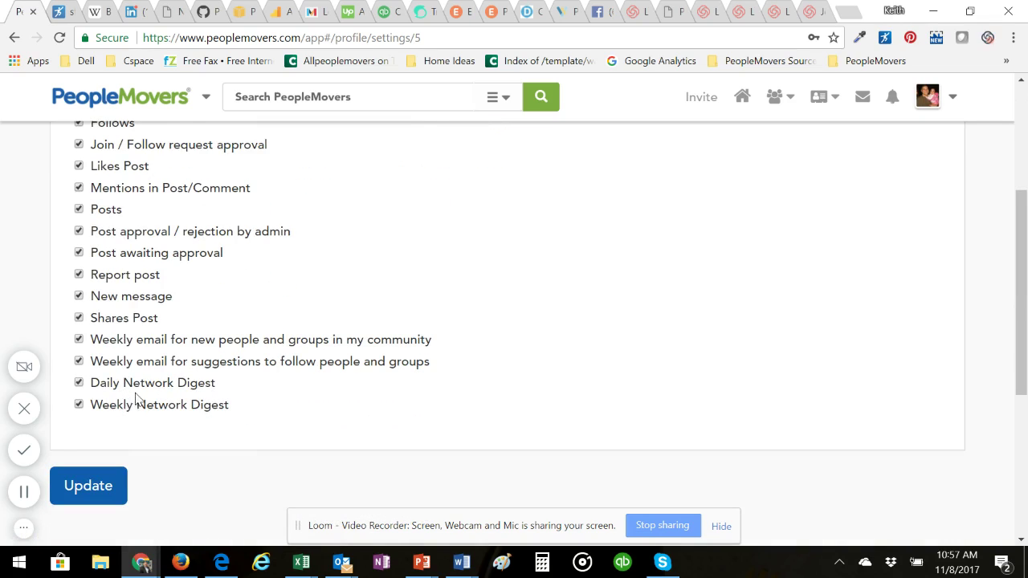
{"action": "scroll", "coordinate": [109, 367], "scroll_direction": "up", "scroll_amount": 2}
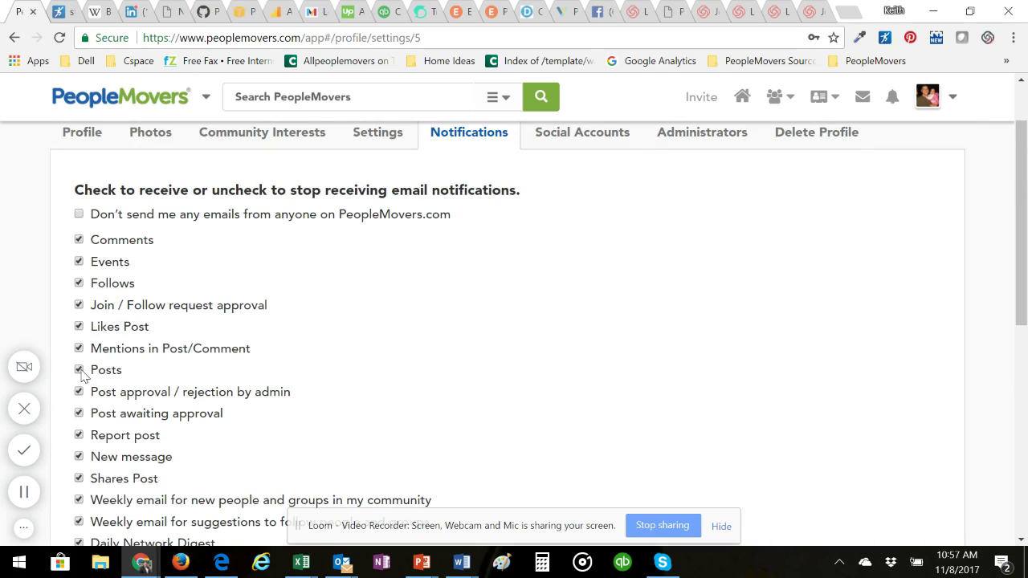
{"action": "left_click", "coordinate": [79, 370]}
{"action": "left_click", "coordinate": [79, 306]}
{"action": "scroll", "coordinate": [179, 313], "scroll_direction": "up", "scroll_amount": 1}
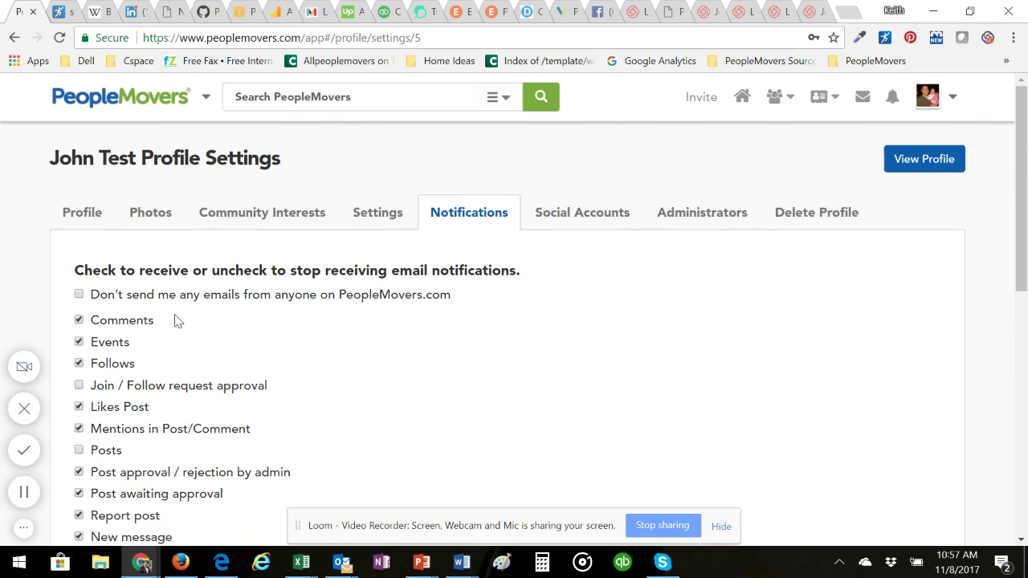
Step: Search for a member and add them as a profile administrator, then go to the Delete Profile page
{"action": "left_click", "coordinate": [712, 219]}
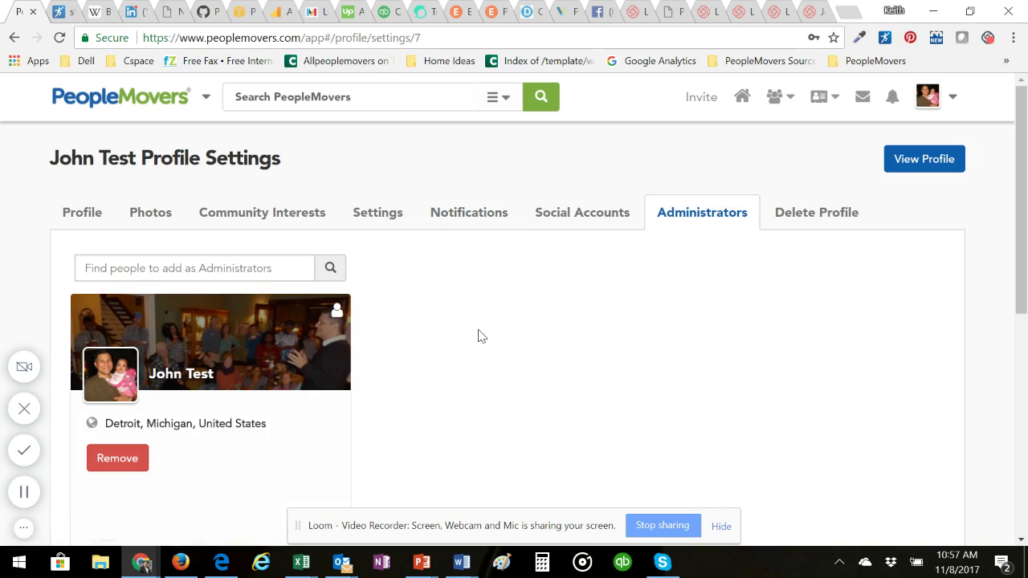
{"action": "left_click", "coordinate": [275, 268]}
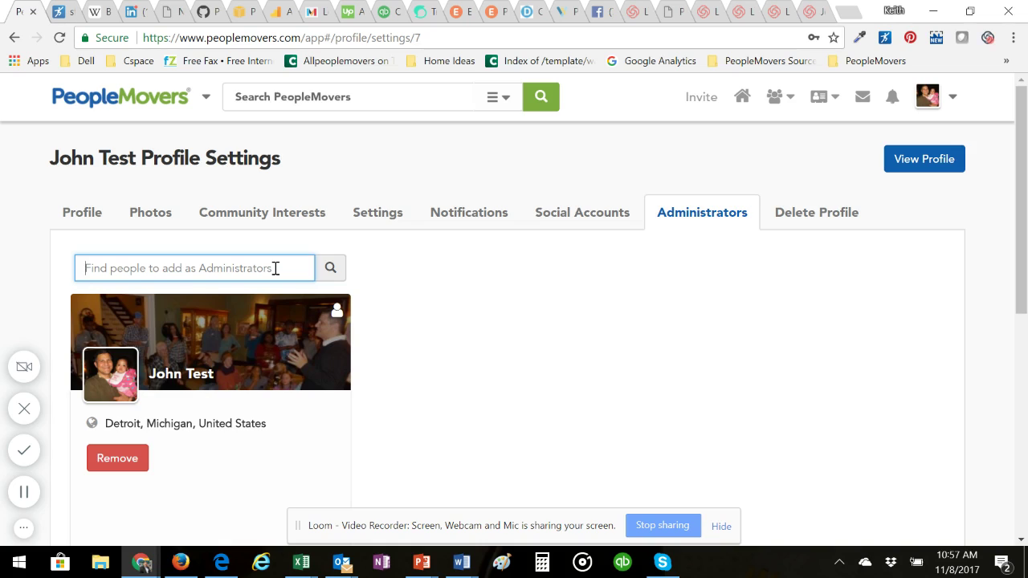
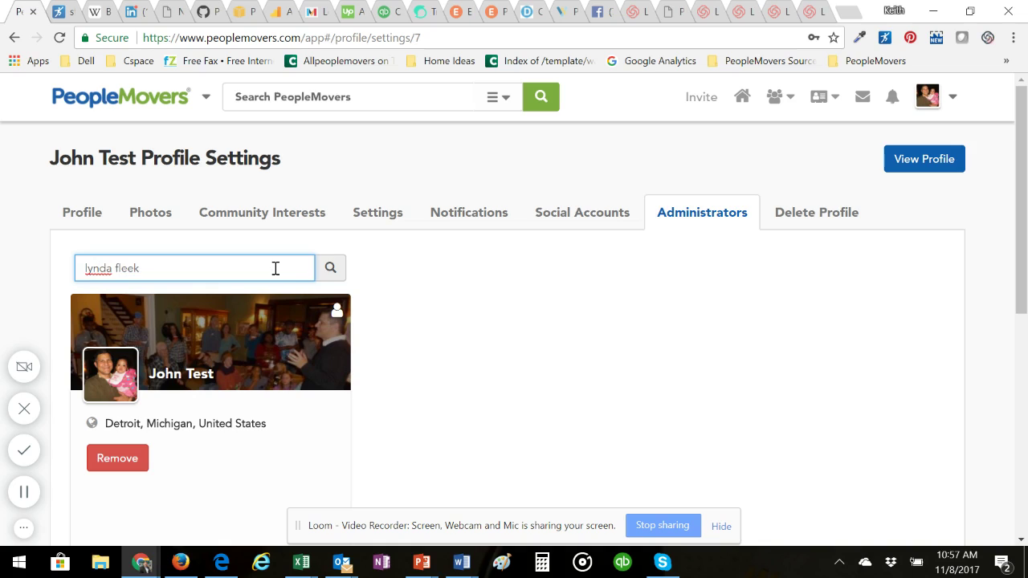
{"action": "left_click", "coordinate": [182, 328]}
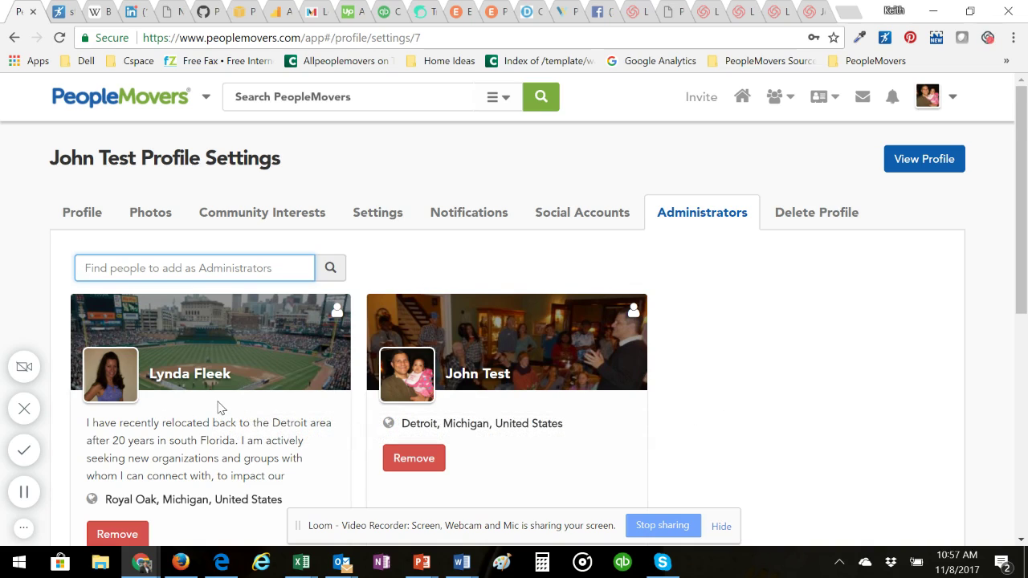
{"action": "left_click", "coordinate": [812, 225]}
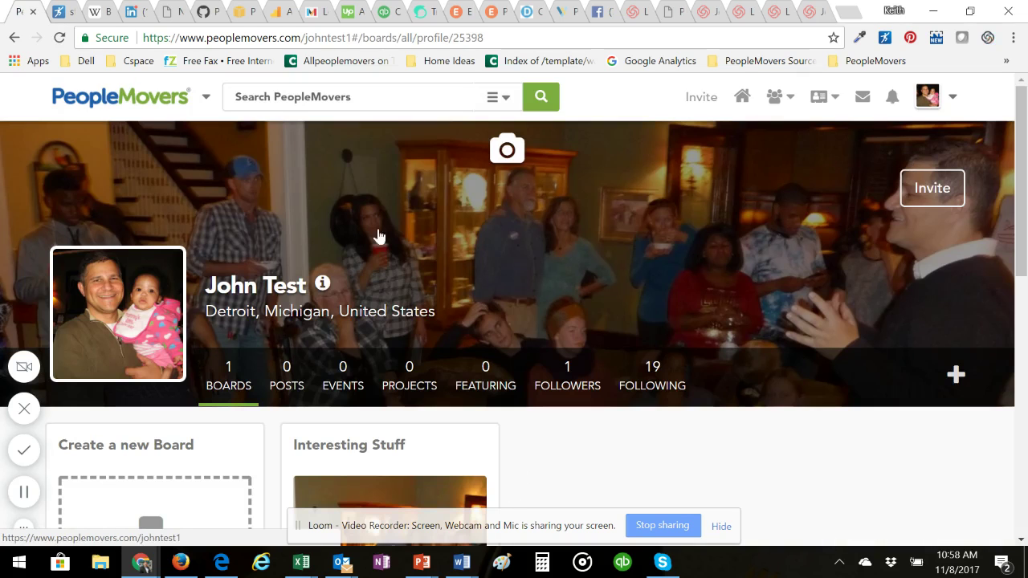
Step: Check the profile summary for the new About text, Money & Finance interest and website, then close it
{"action": "scroll", "coordinate": [412, 246], "scroll_direction": "down", "scroll_amount": 2}
{"action": "scroll", "coordinate": [414, 245], "scroll_direction": "down", "scroll_amount": 2}
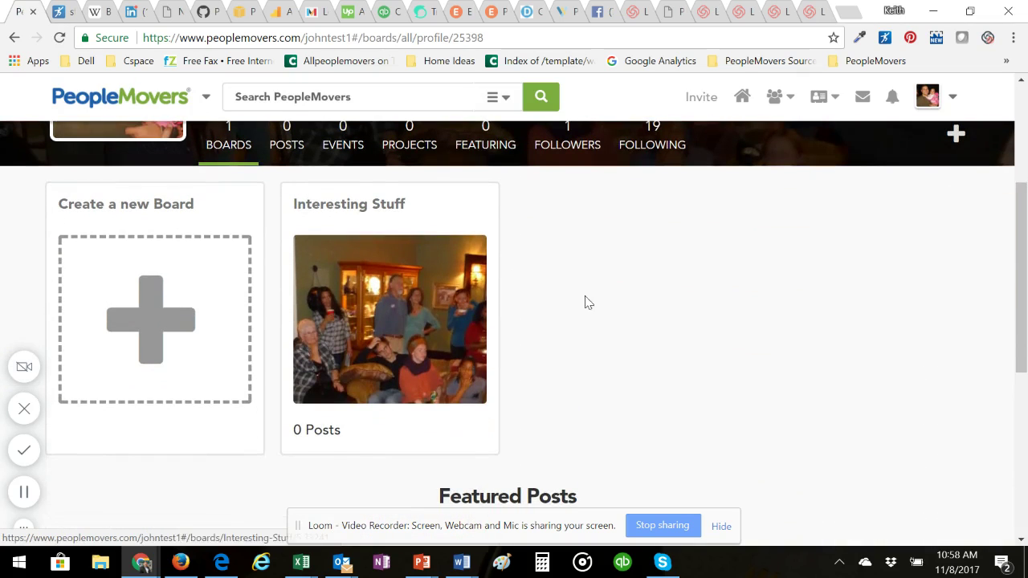
{"action": "scroll", "coordinate": [562, 303], "scroll_direction": "up", "scroll_amount": 3}
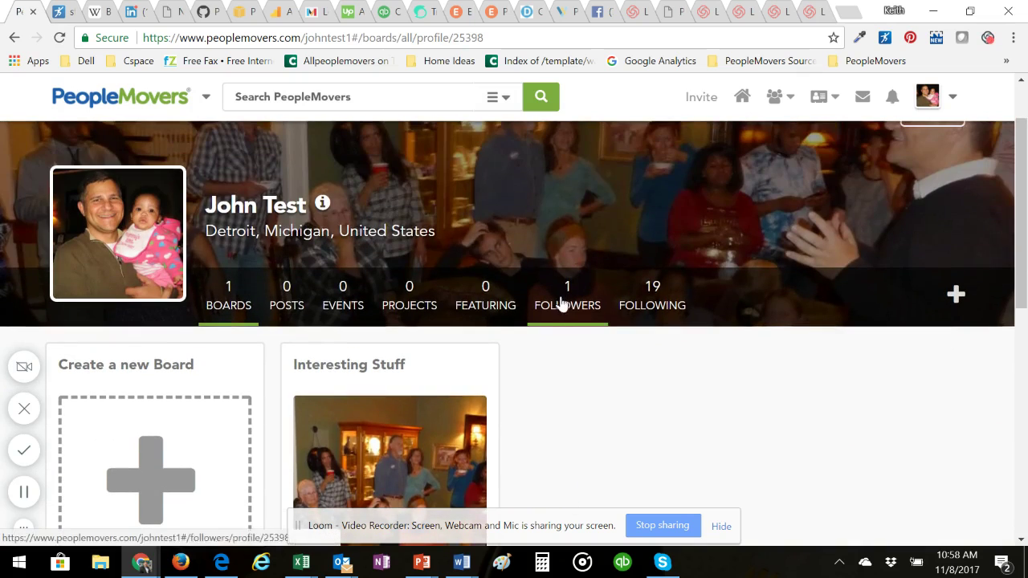
{"action": "left_click", "coordinate": [323, 206]}
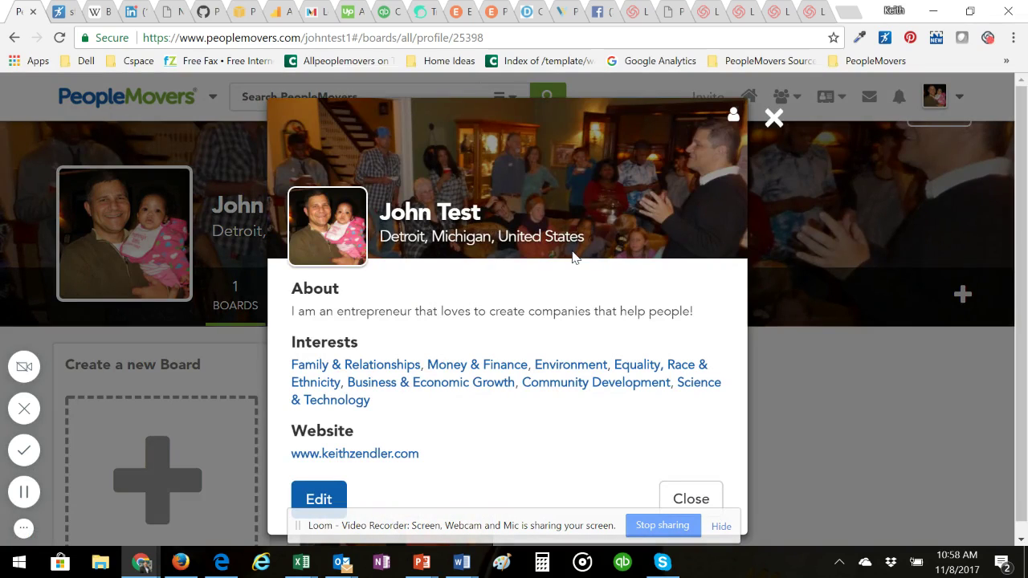
{"action": "scroll", "coordinate": [569, 257], "scroll_direction": "down", "scroll_amount": 1}
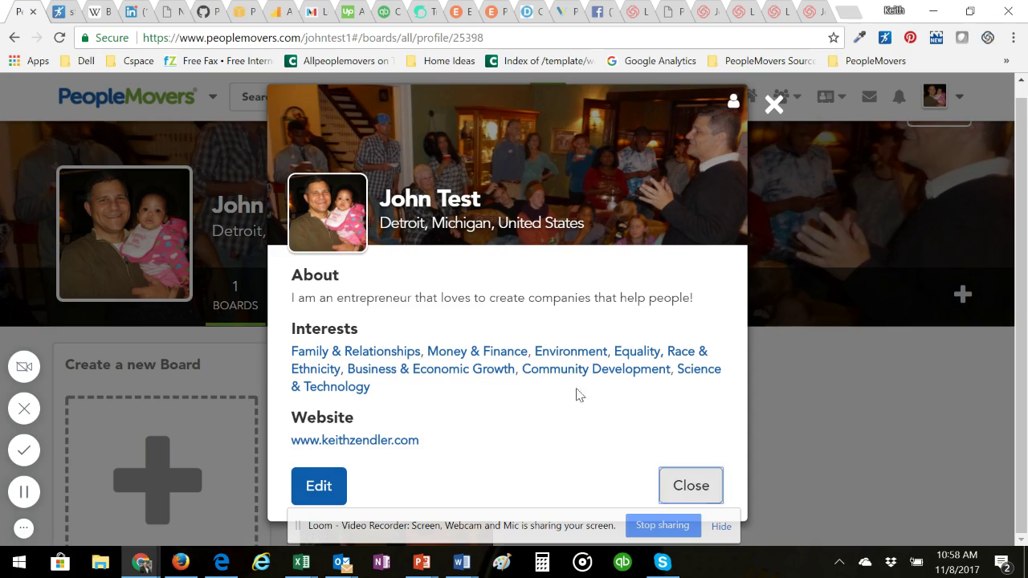
{"action": "left_click", "coordinate": [694, 487]}
{"action": "scroll", "coordinate": [617, 344], "scroll_direction": "up", "scroll_amount": 1}
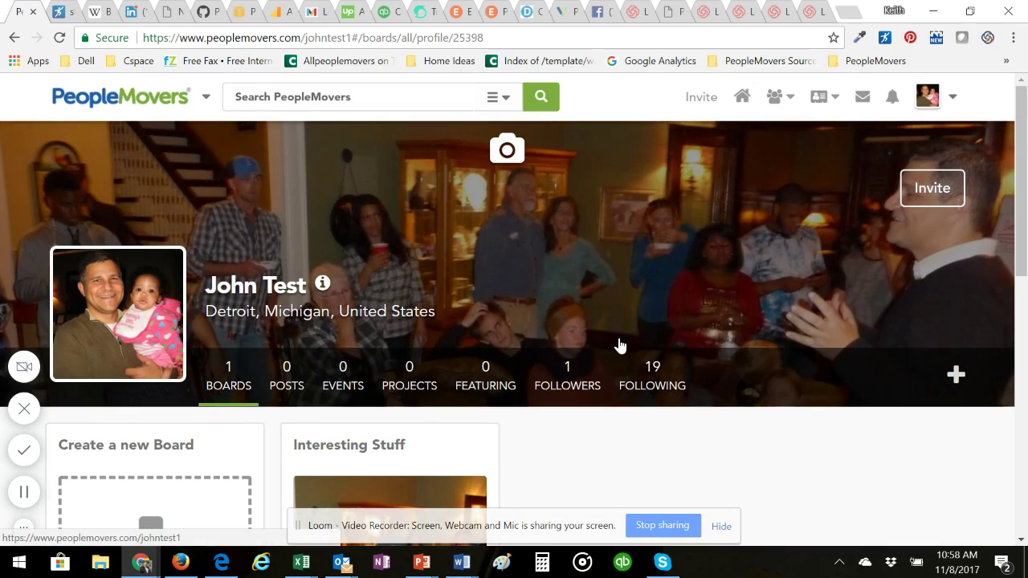